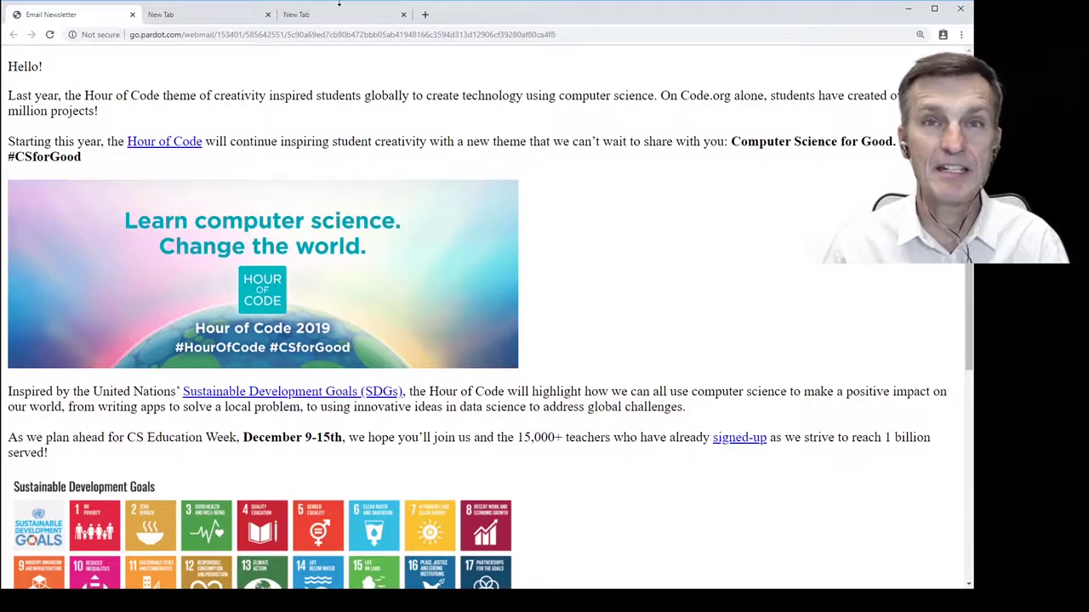
# - Load hourofcode.com in the second browser tab, leaving code.org typed in the third
pyautogui.click(218, 20)
pyautogui.write('hourofcode.com')
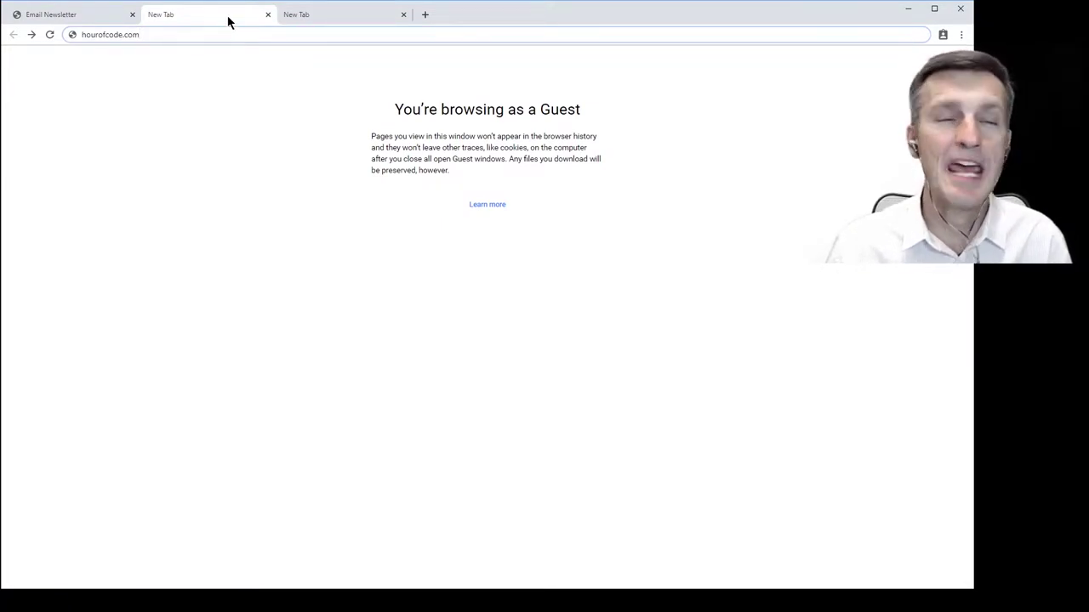
pyautogui.click(320, 18)
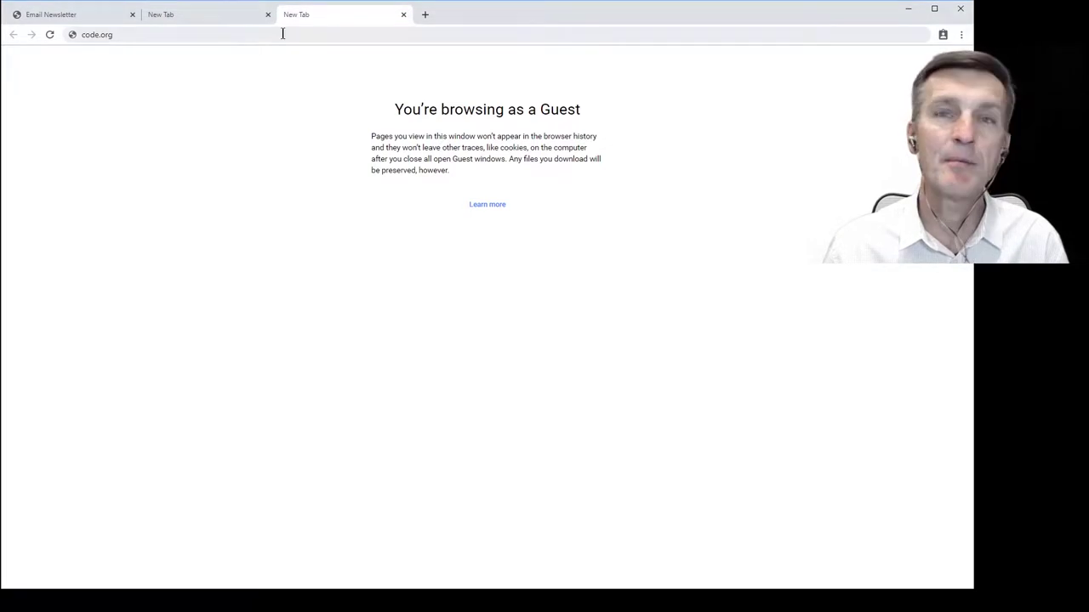
pyautogui.click(210, 21)
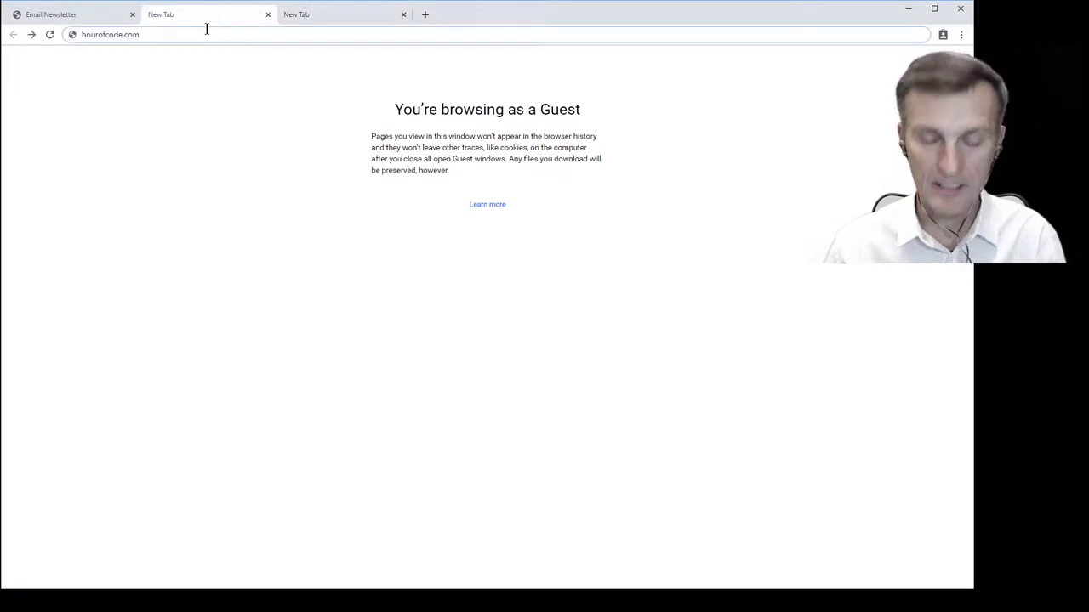
pyautogui.press('Return')
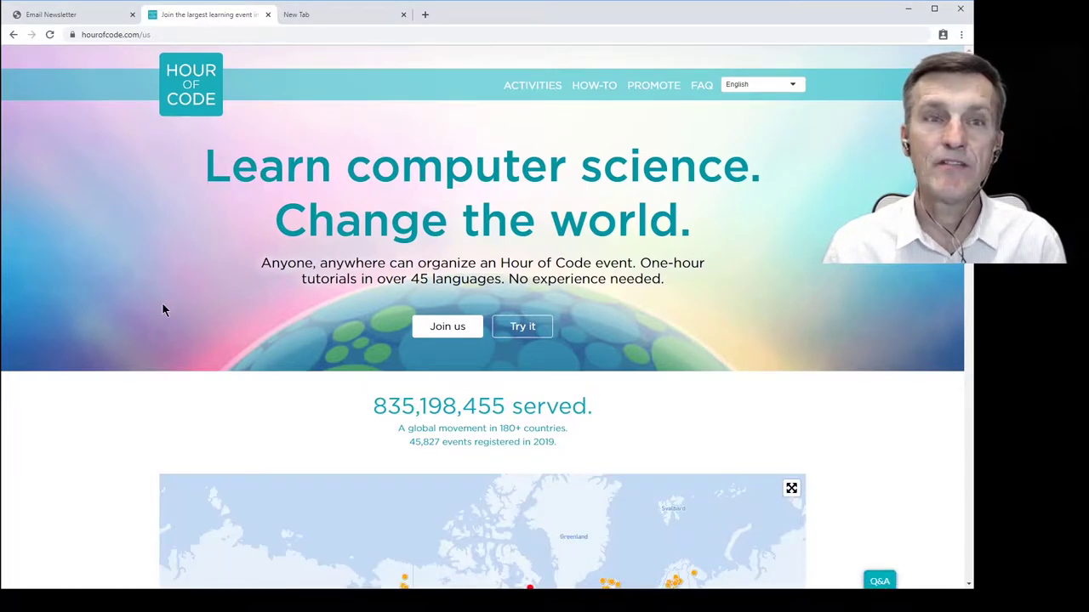
pyautogui.scroll(-2, 136, 339)
pyautogui.scroll(-1, 134, 339)
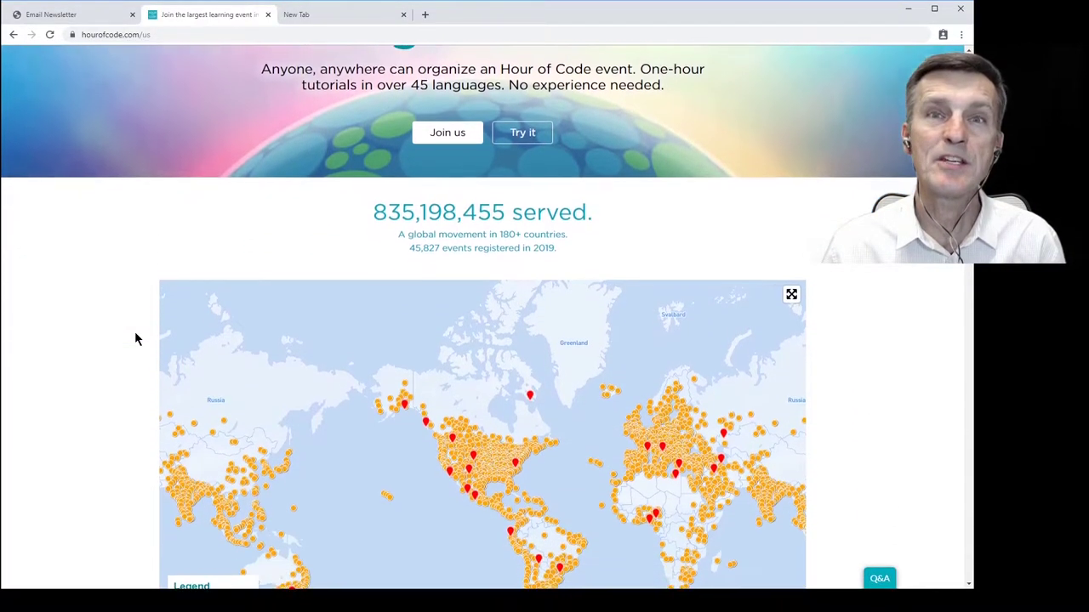
pyautogui.scroll(-2, 135, 339)
pyautogui.scroll(-1, 134, 339)
pyautogui.scroll(-1, 135, 338)
pyautogui.scroll(-1, 134, 339)
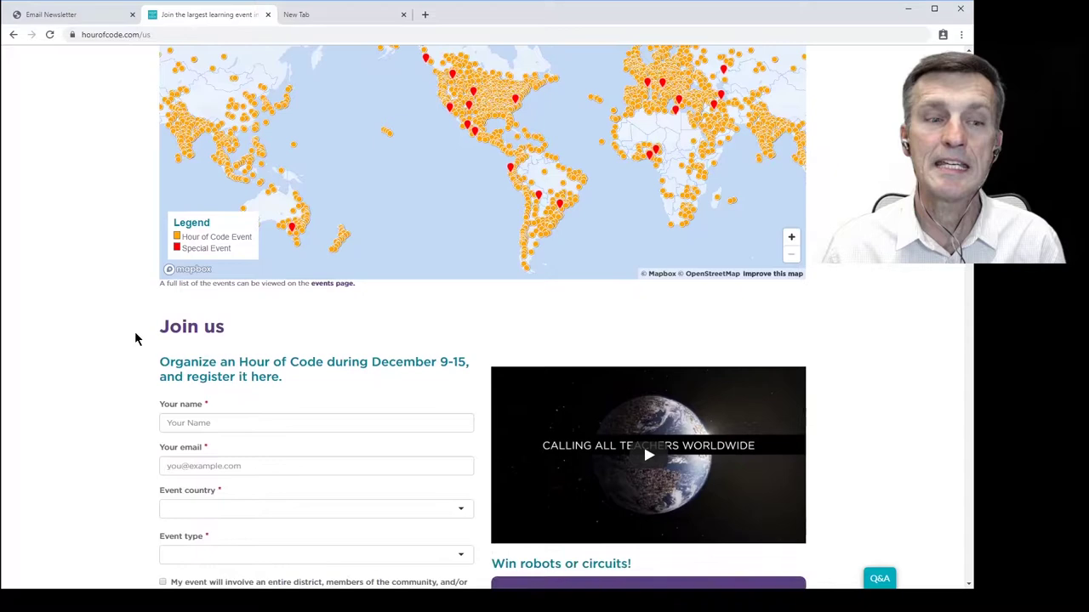
pyautogui.scroll(-1, 134, 338)
pyautogui.scroll(-1, 135, 339)
pyautogui.scroll(-1, 140, 327)
pyautogui.scroll(-1, 153, 290)
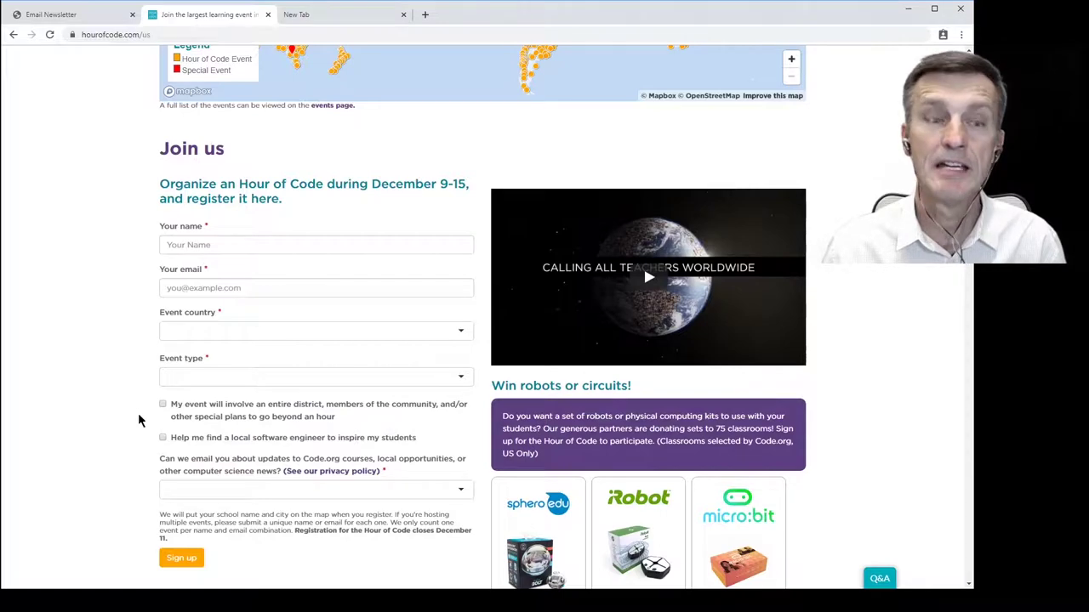
pyautogui.scroll(-1, 358, 502)
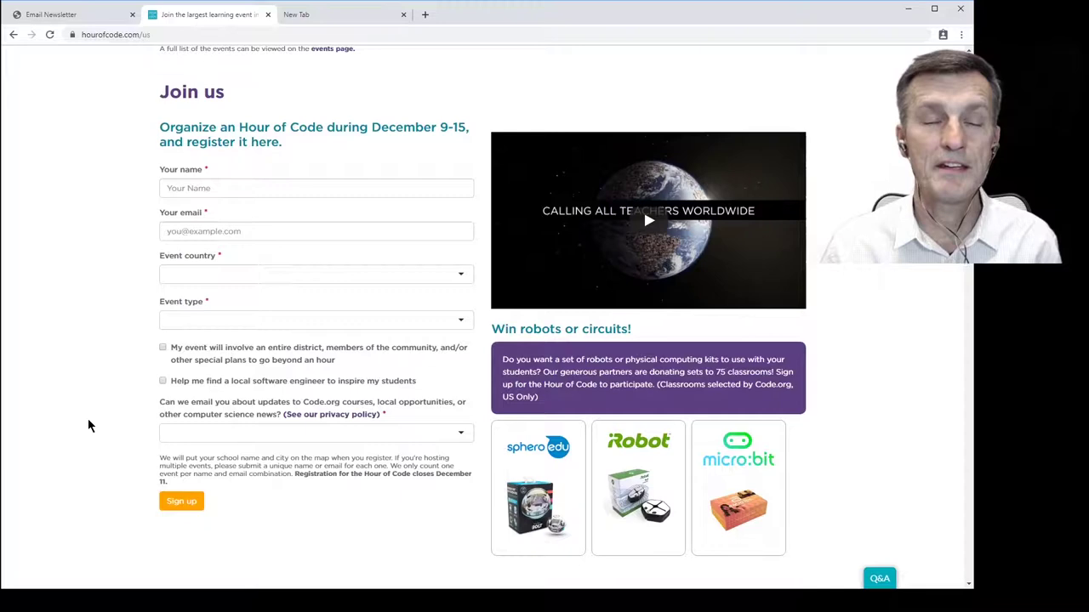
pyautogui.scroll(2, 89, 425)
pyautogui.scroll(3, 89, 425)
pyautogui.scroll(1, 89, 426)
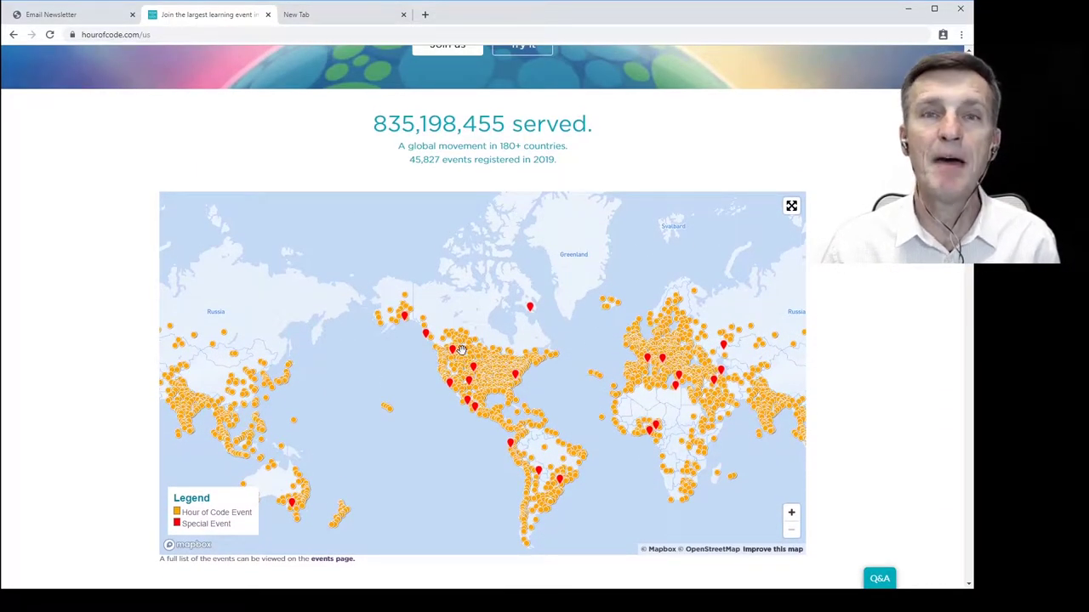
pyautogui.scroll(1, 401, 359)
pyautogui.scroll(2, 401, 360)
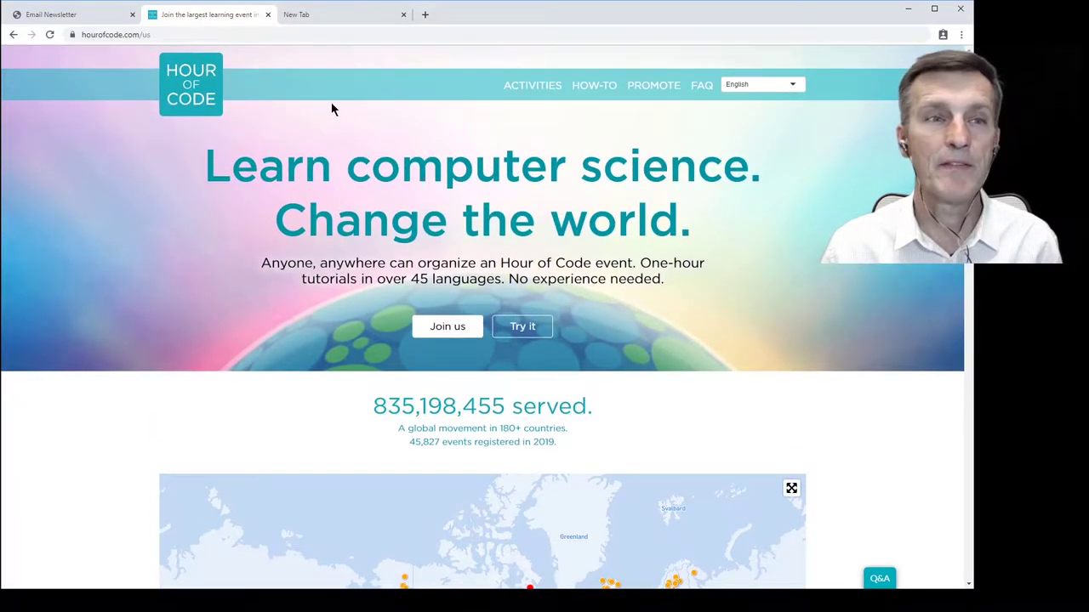
# - Open the Hour of Code activities catalogue and show Grades 2-5 activities
pyautogui.click(536, 87)
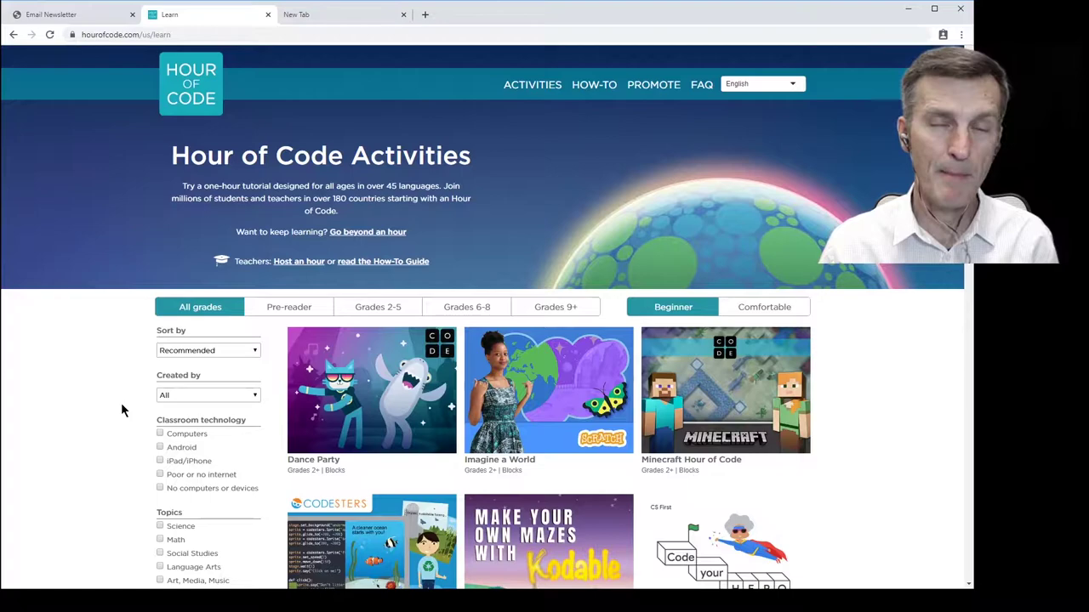
pyautogui.scroll(-1, 121, 402)
pyautogui.scroll(-1, 121, 411)
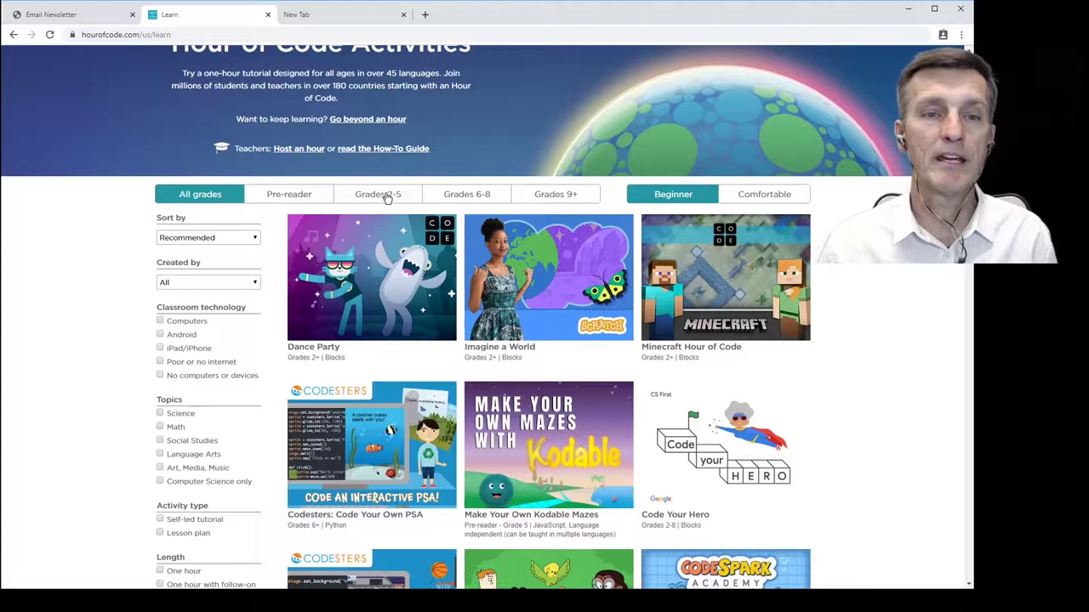
pyautogui.click(387, 196)
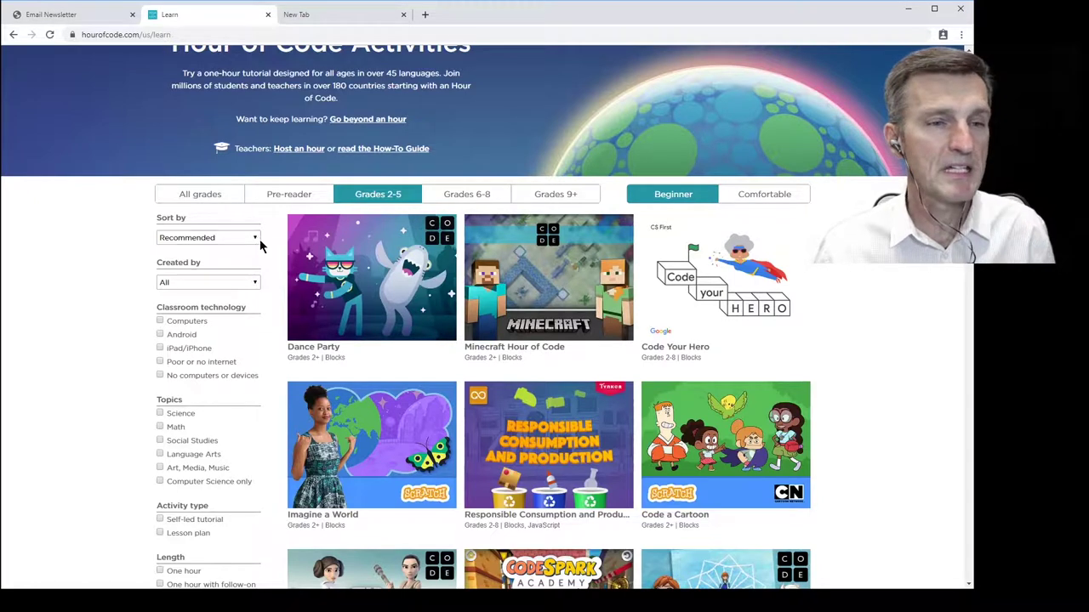
# - Filter to Code.org-created, computer-based, self-led, one-hour activities
pyautogui.click(210, 283)
pyautogui.click(204, 331)
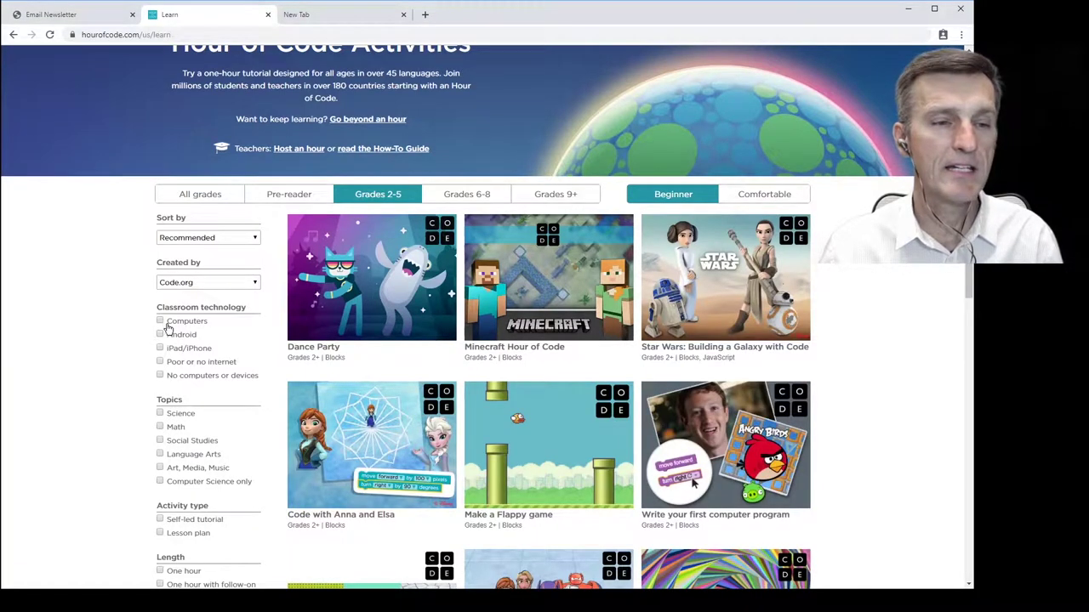
pyautogui.click(160, 322)
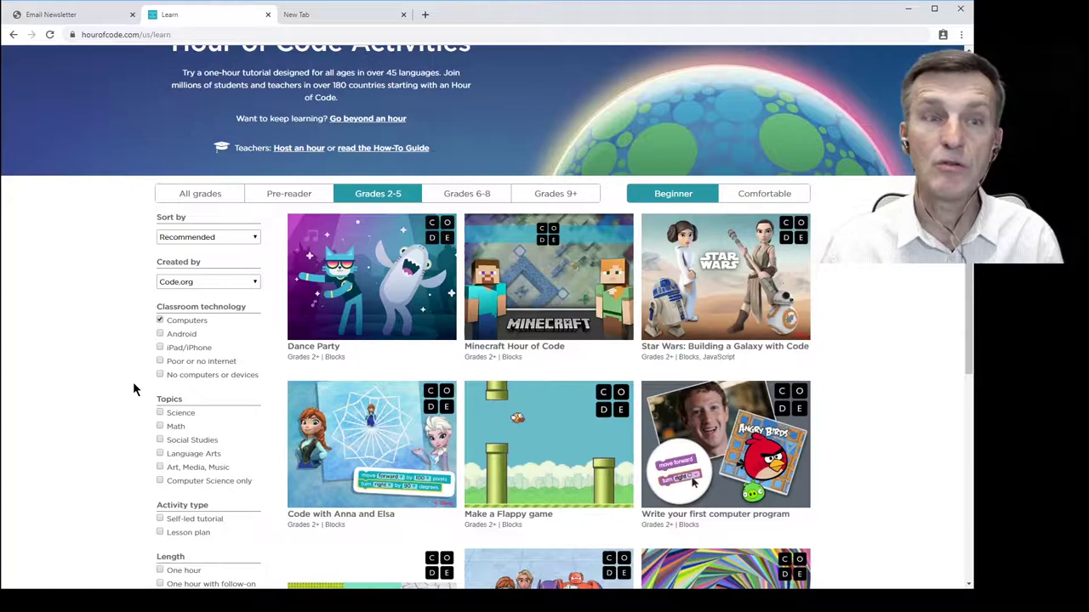
pyautogui.scroll(-2, 133, 382)
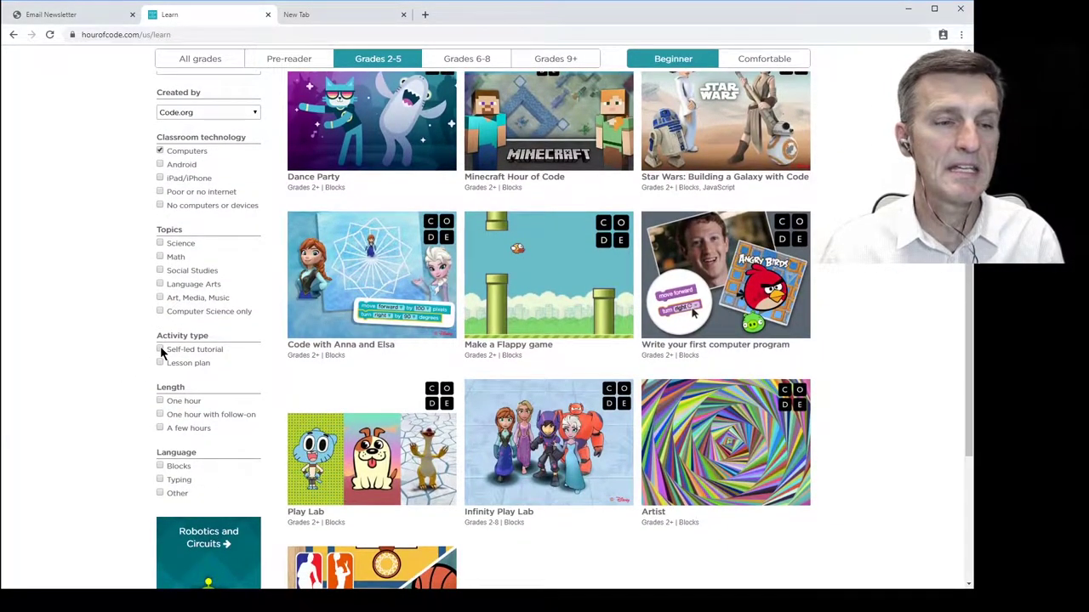
pyautogui.click(160, 347)
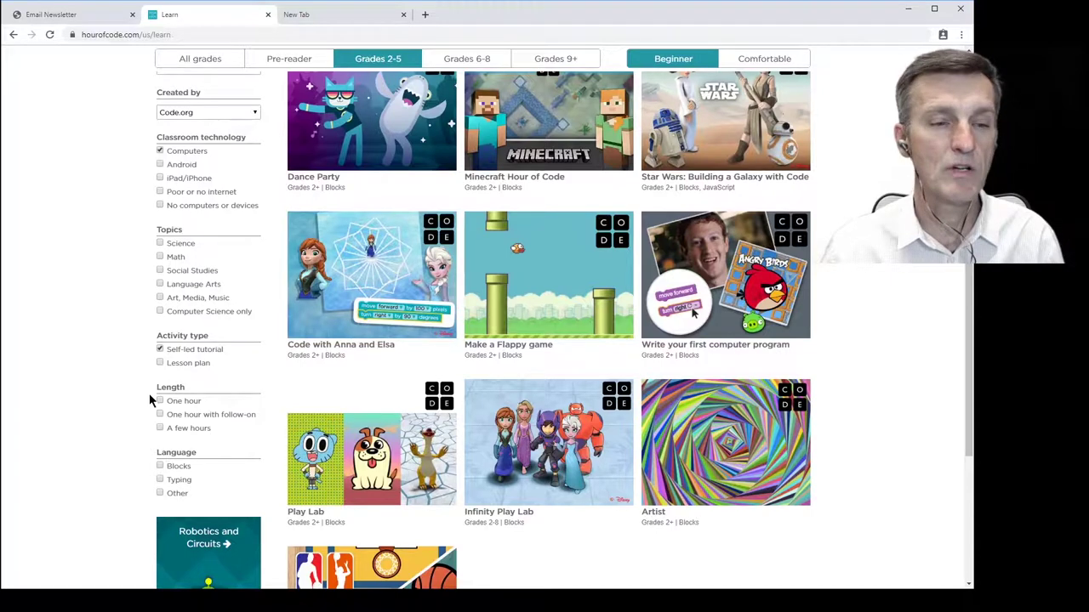
pyautogui.click(160, 400)
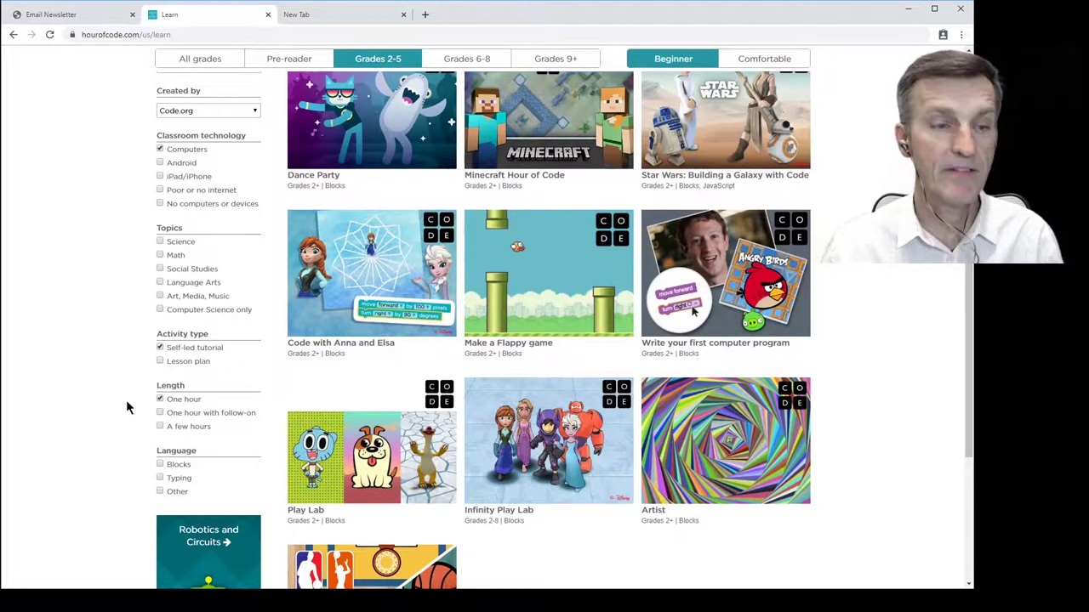
pyautogui.scroll(-1, 136, 410)
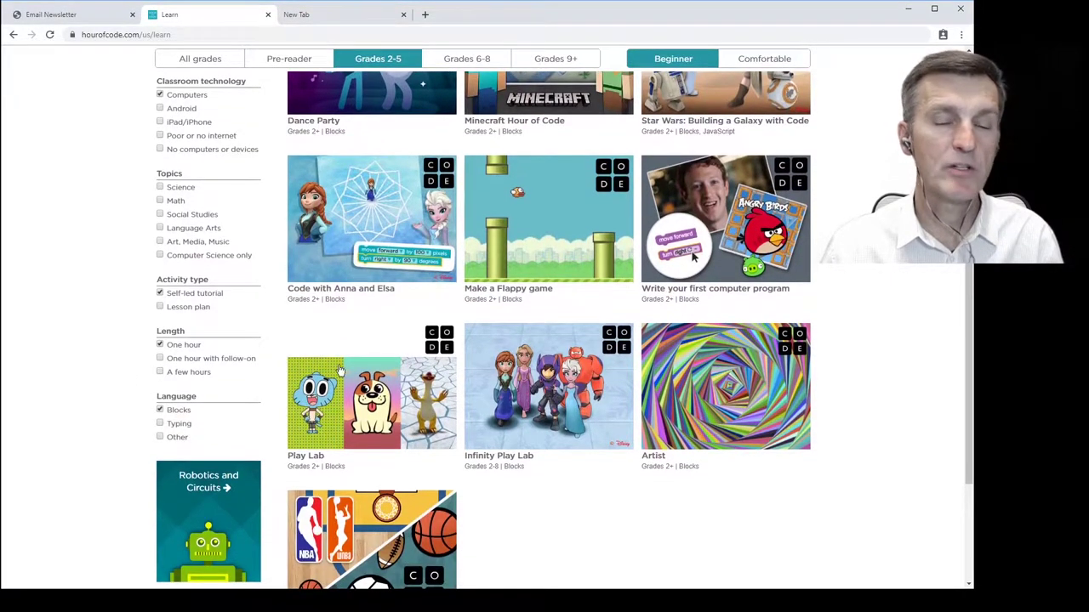
pyautogui.scroll(5, 385, 357)
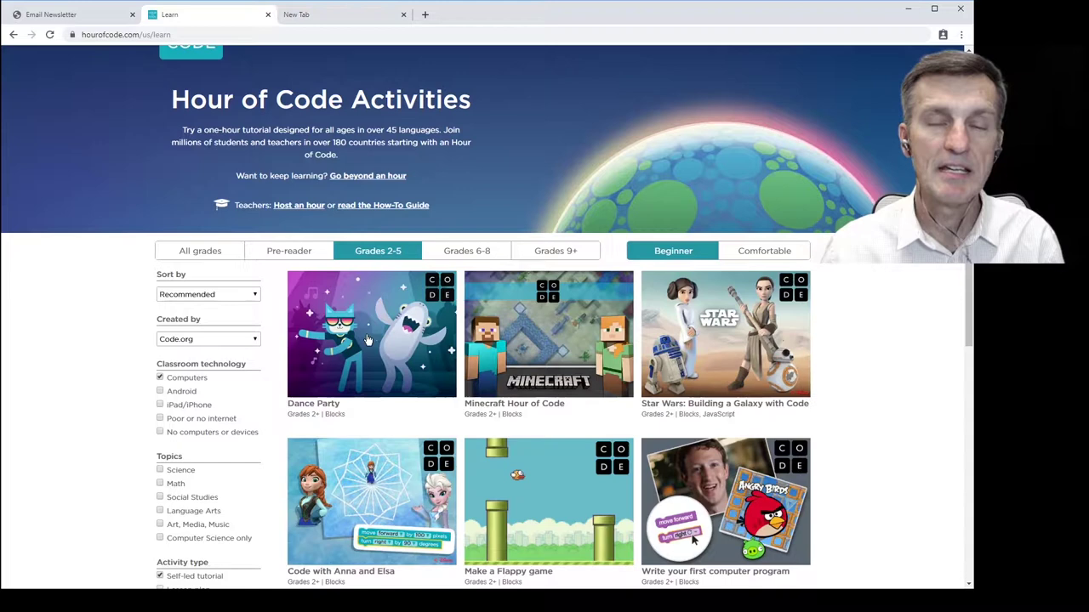
# - Switch the activity list to Grades 6-8 and open the Dance Party details
pyautogui.scroll(-1, 467, 303)
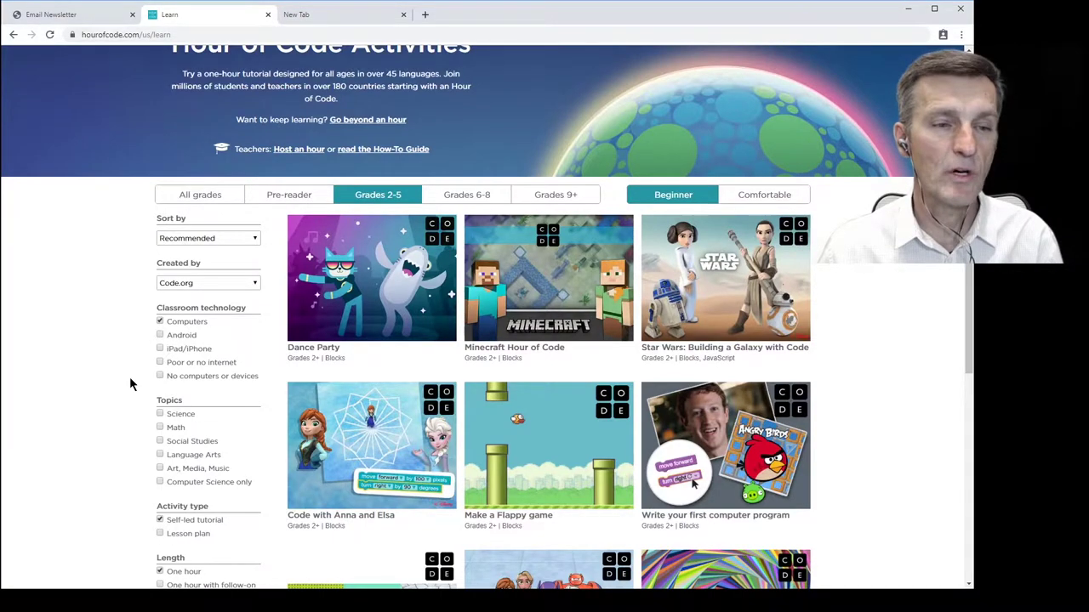
pyautogui.scroll(-1, 130, 377)
pyautogui.scroll(1, 215, 412)
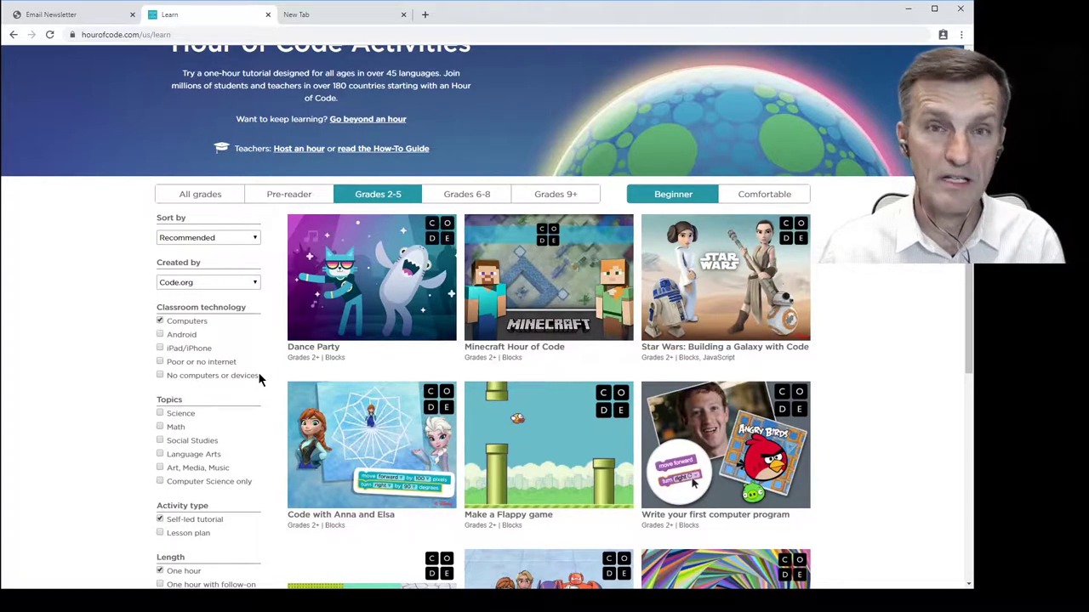
pyautogui.click(476, 198)
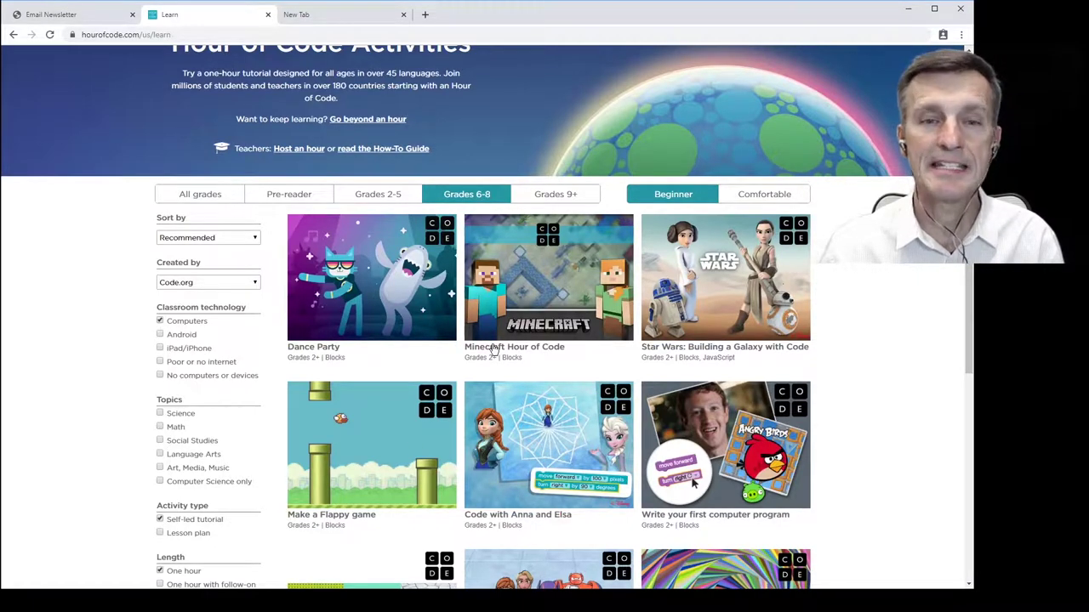
pyautogui.click(370, 288)
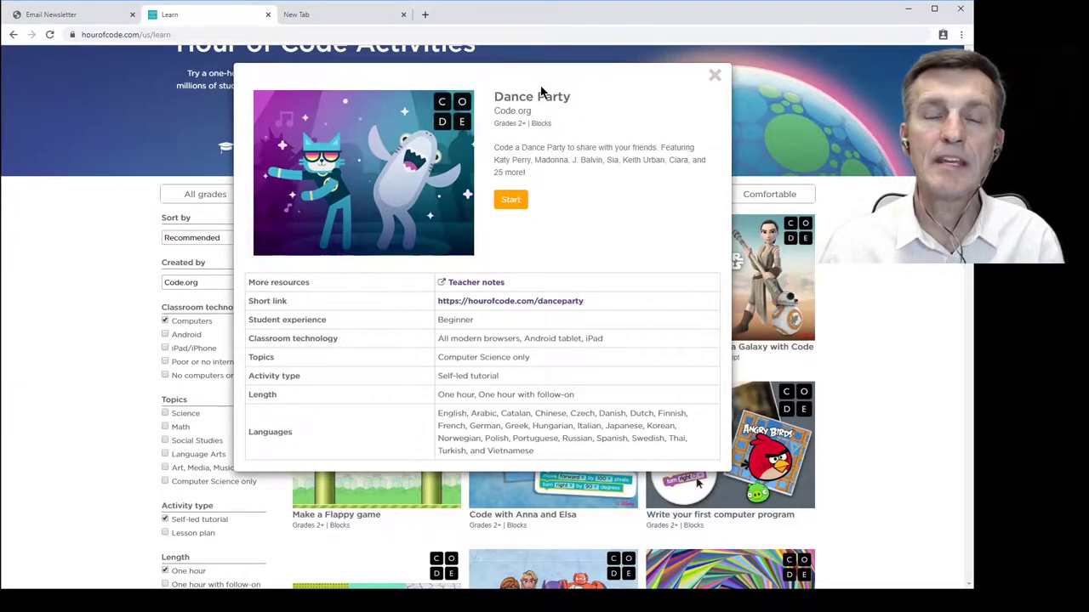
pyautogui.click(466, 284)
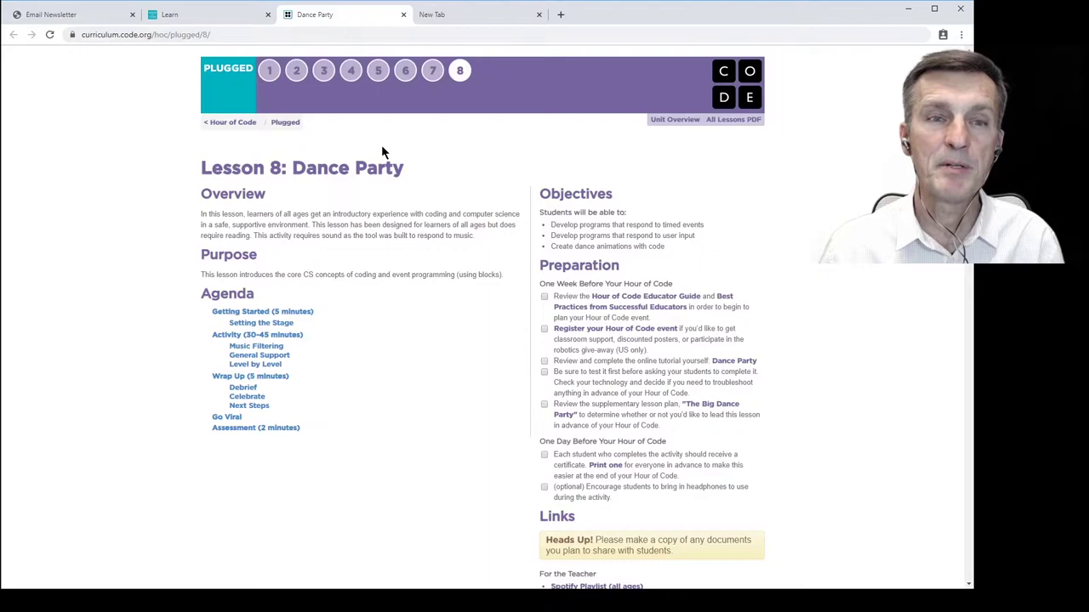
pyautogui.scroll(-1, 452, 341)
pyautogui.scroll(-1, 452, 342)
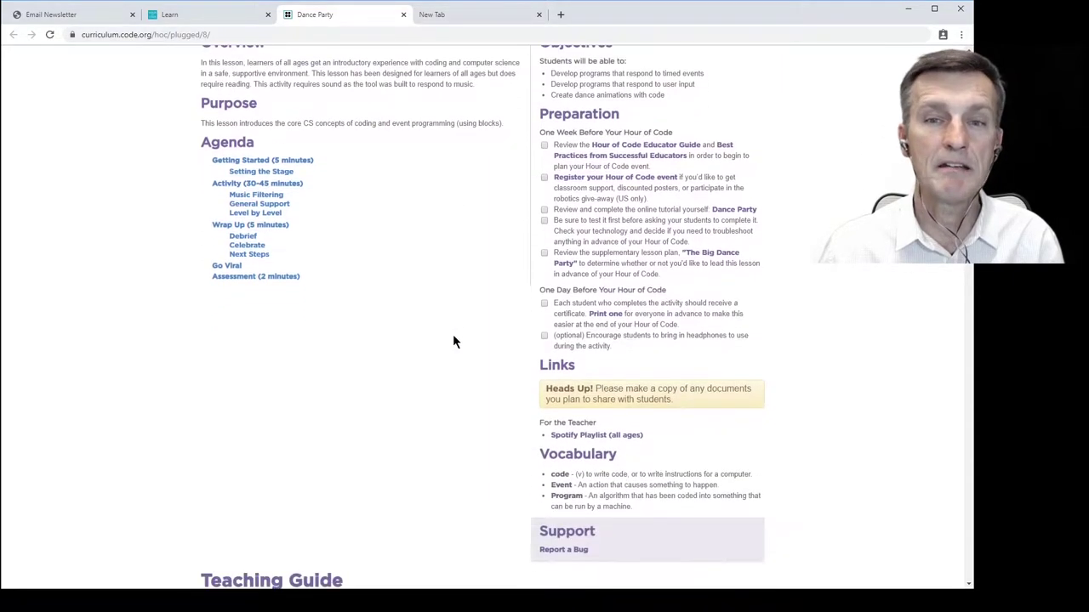
pyautogui.scroll(-1, 453, 341)
pyautogui.scroll(-3, 453, 341)
pyautogui.scroll(-1, 452, 341)
pyautogui.scroll(-3, 452, 341)
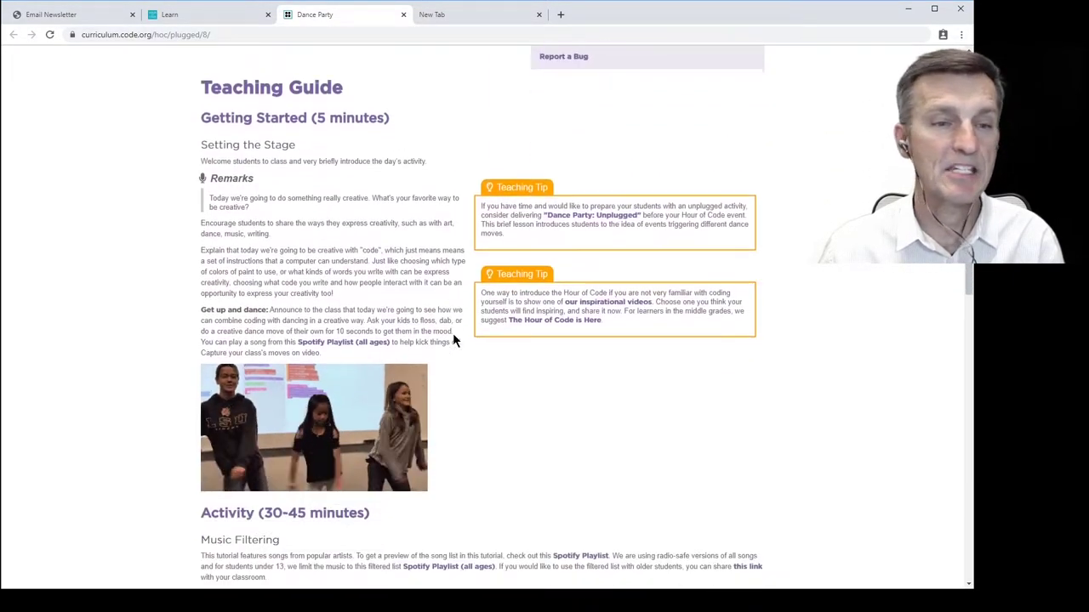
pyautogui.scroll(-1, 452, 341)
pyautogui.scroll(-1, 453, 340)
pyautogui.scroll(-1, 454, 340)
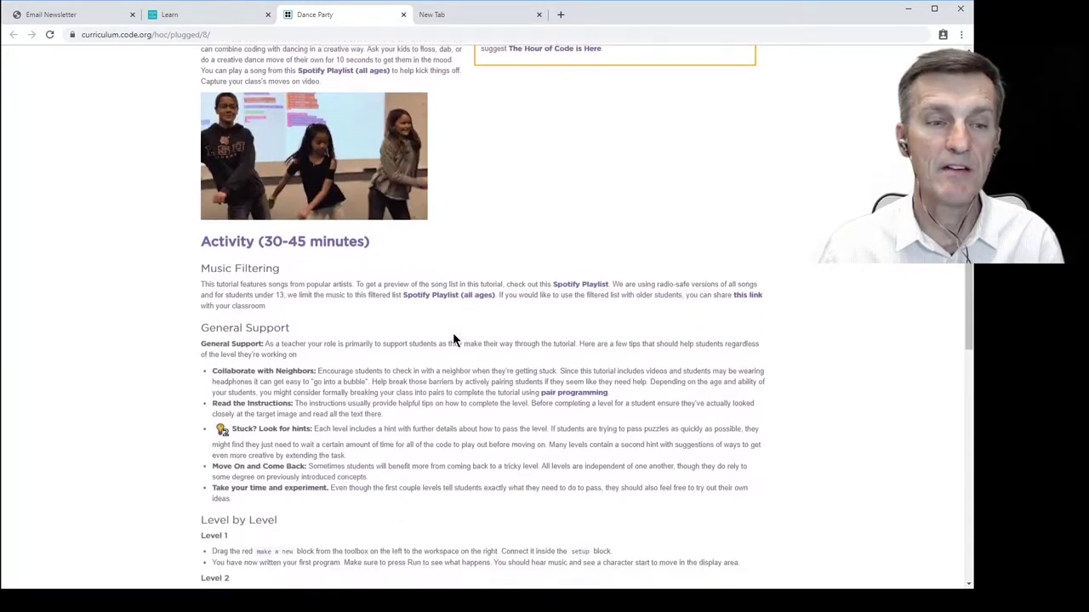
pyautogui.scroll(-1, 454, 341)
pyautogui.scroll(-1, 453, 339)
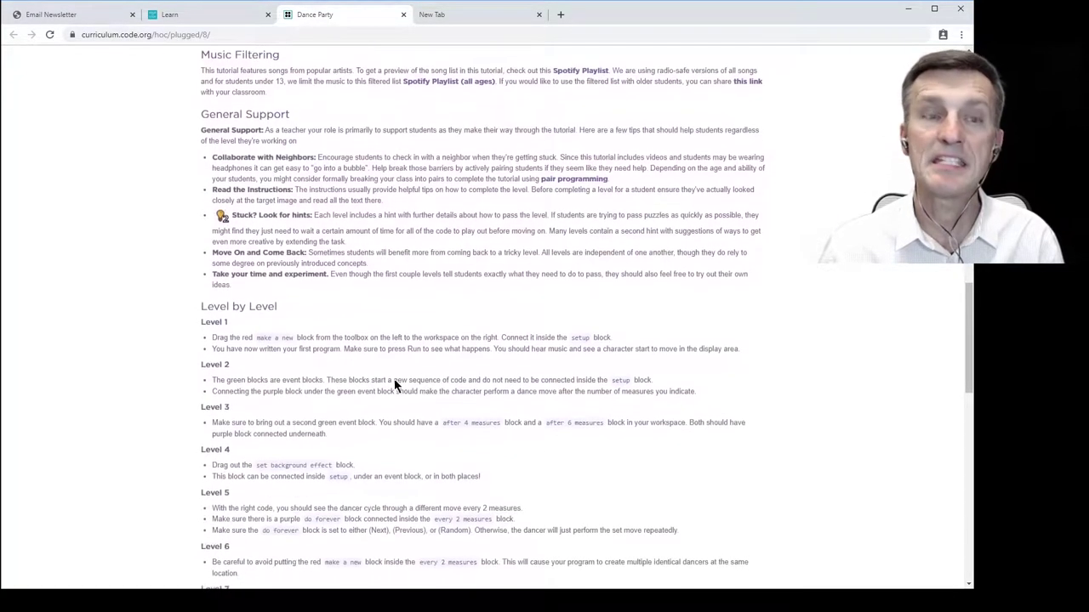
pyautogui.scroll(-1, 279, 408)
pyautogui.scroll(1, 297, 383)
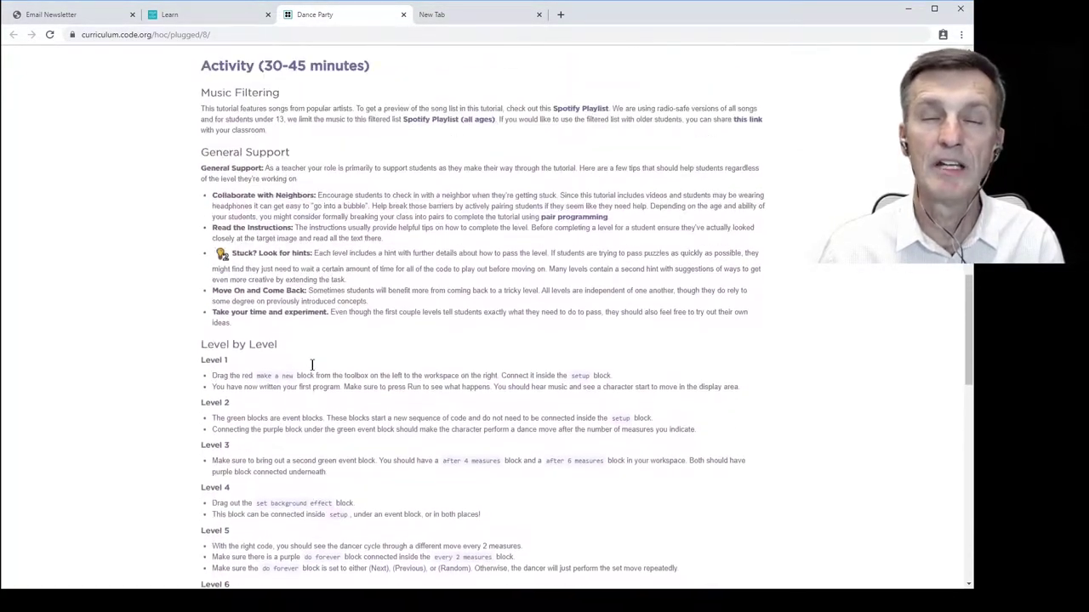
pyautogui.scroll(4, 311, 366)
pyautogui.scroll(4, 311, 366)
pyautogui.scroll(3, 312, 366)
pyautogui.scroll(2, 311, 365)
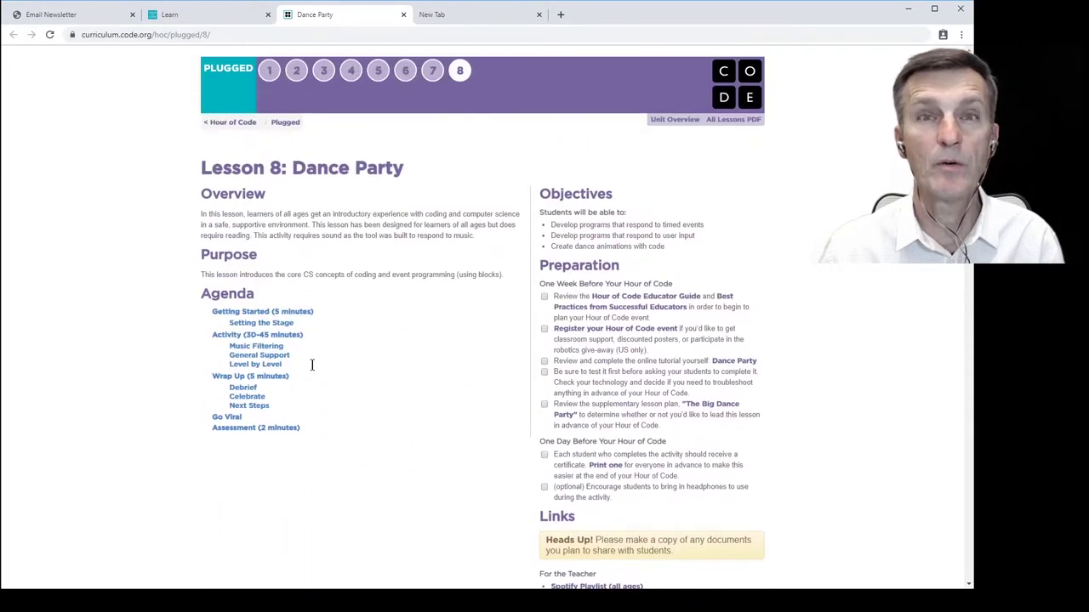
# - Open the Dance Party short link from its activity details in a new tab
pyautogui.click(228, 17)
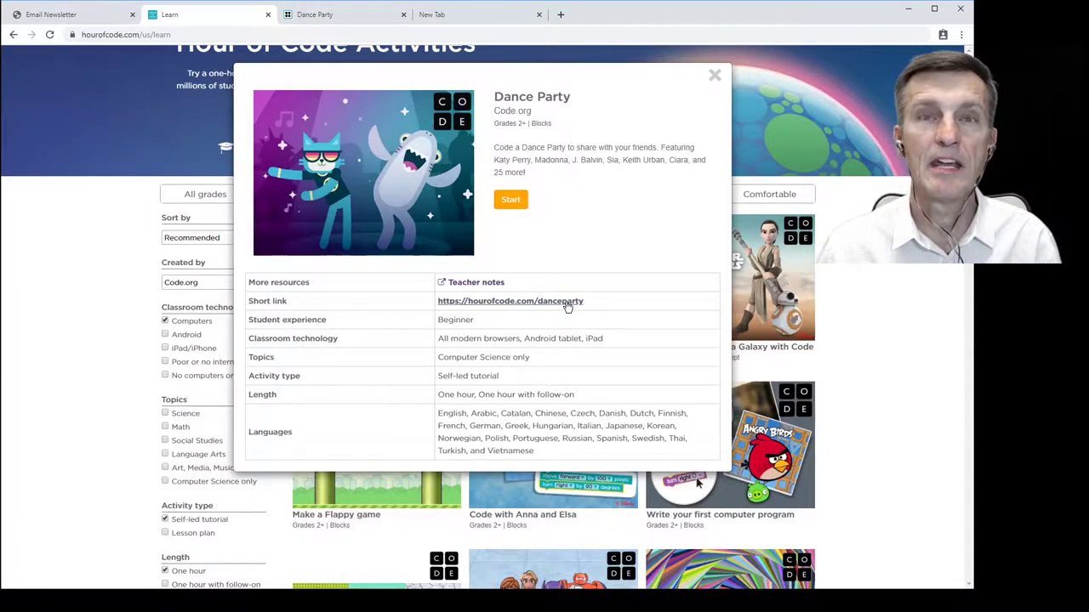
pyautogui.click(566, 303)
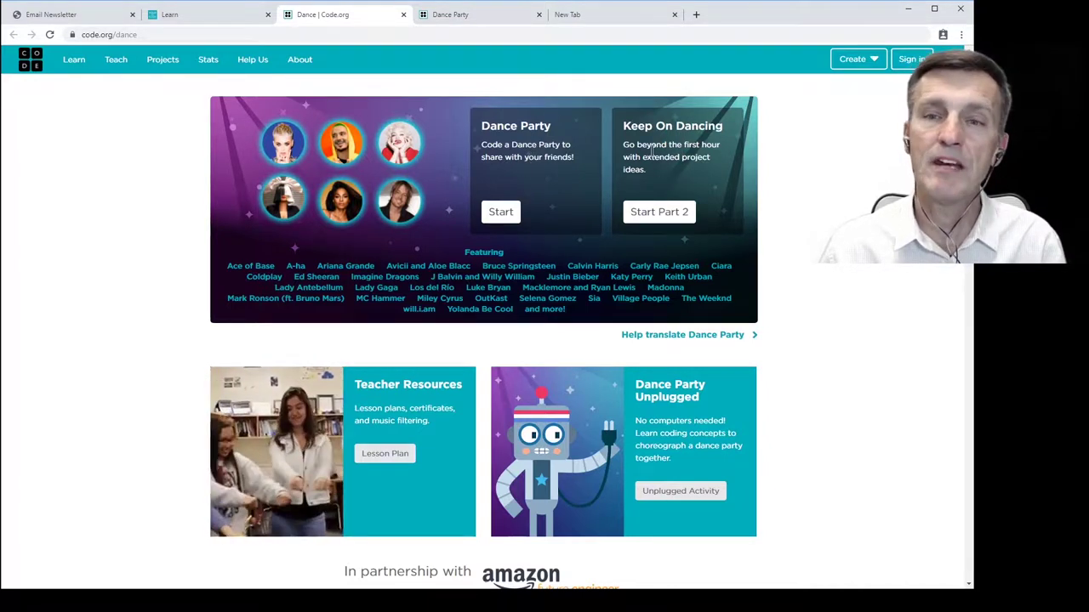
pyautogui.click(657, 214)
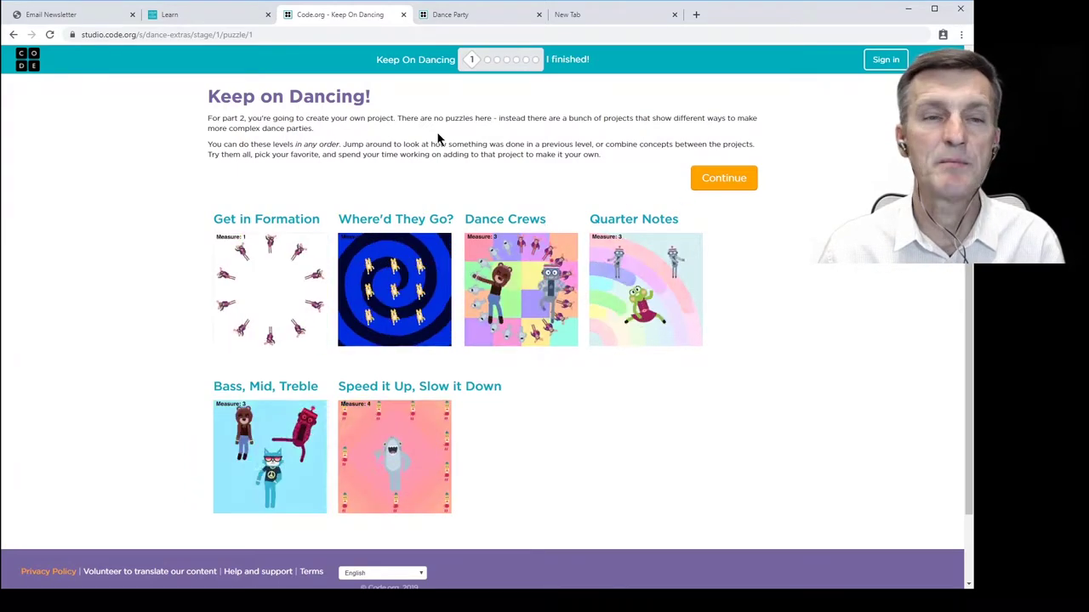
pyautogui.hotkey('alt', 'Left')
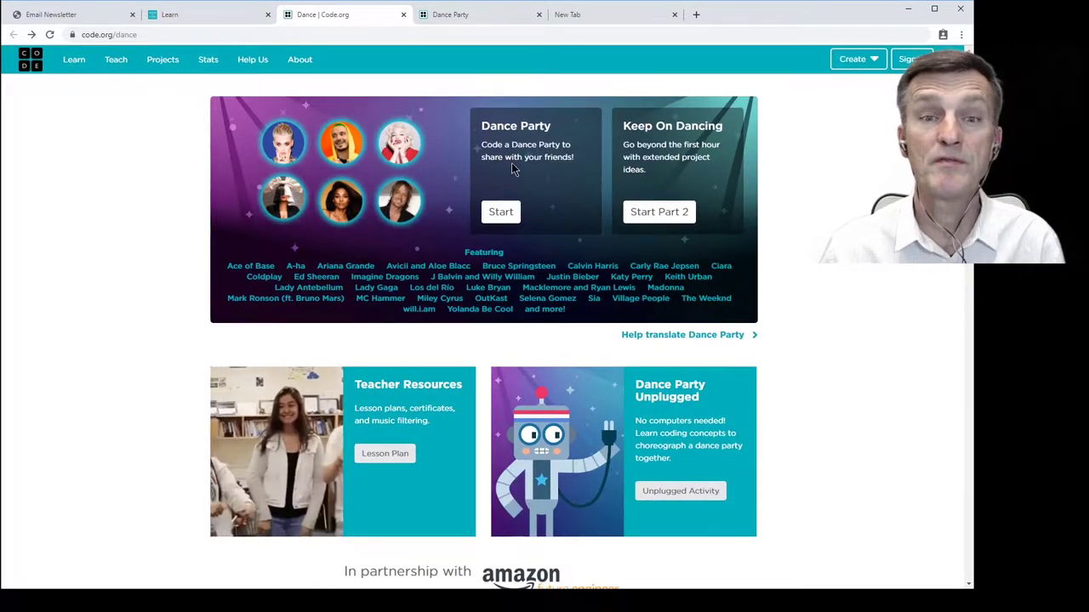
# - Start the Dance Party tutorial, play and pause its warm-up video, then dismiss it
pyautogui.click(507, 213)
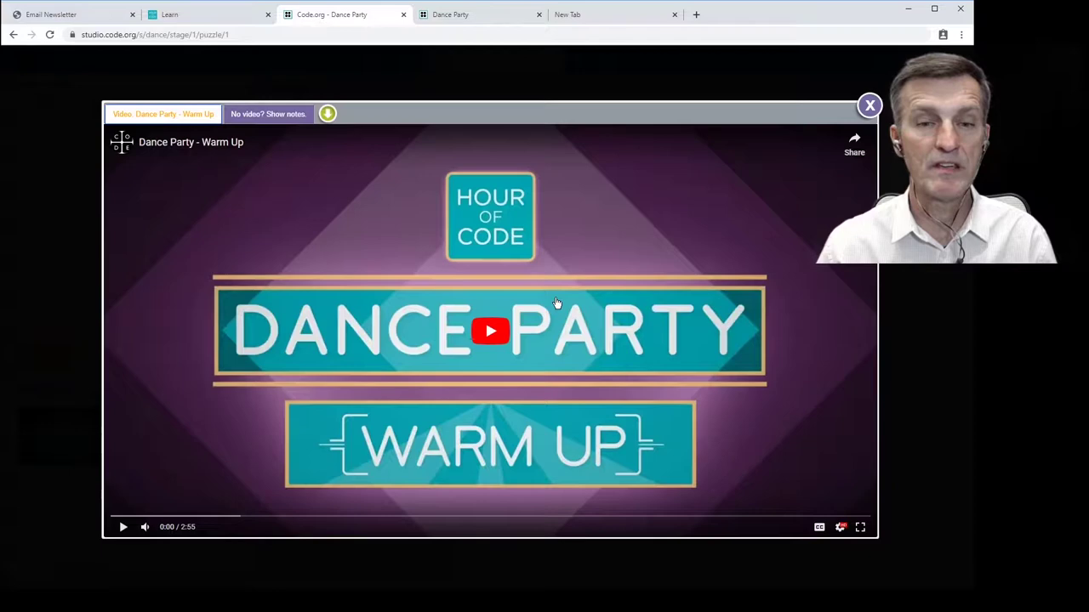
pyautogui.click(493, 336)
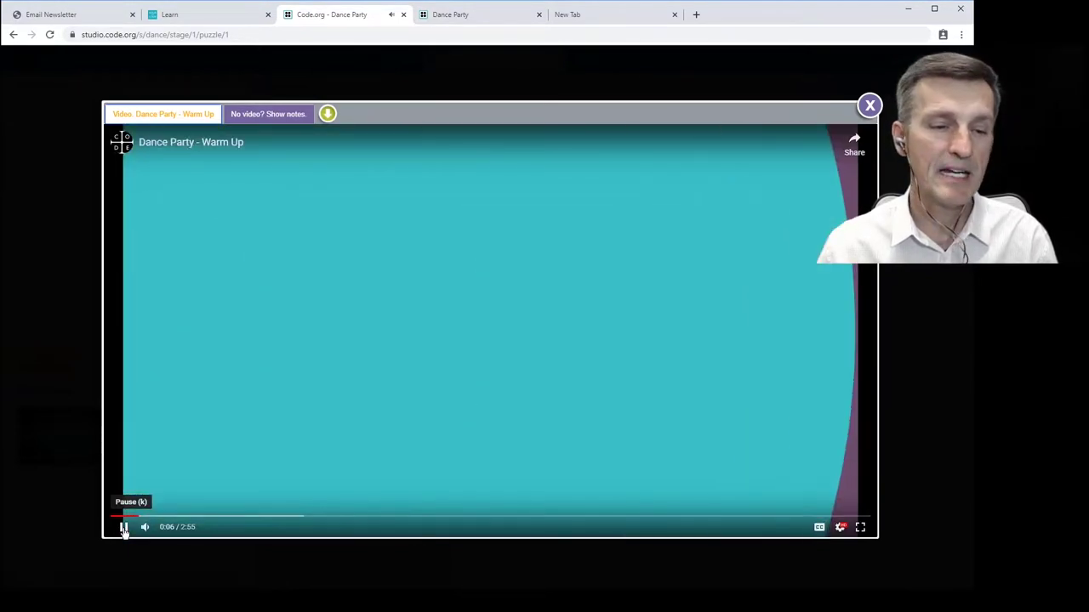
pyautogui.click(123, 528)
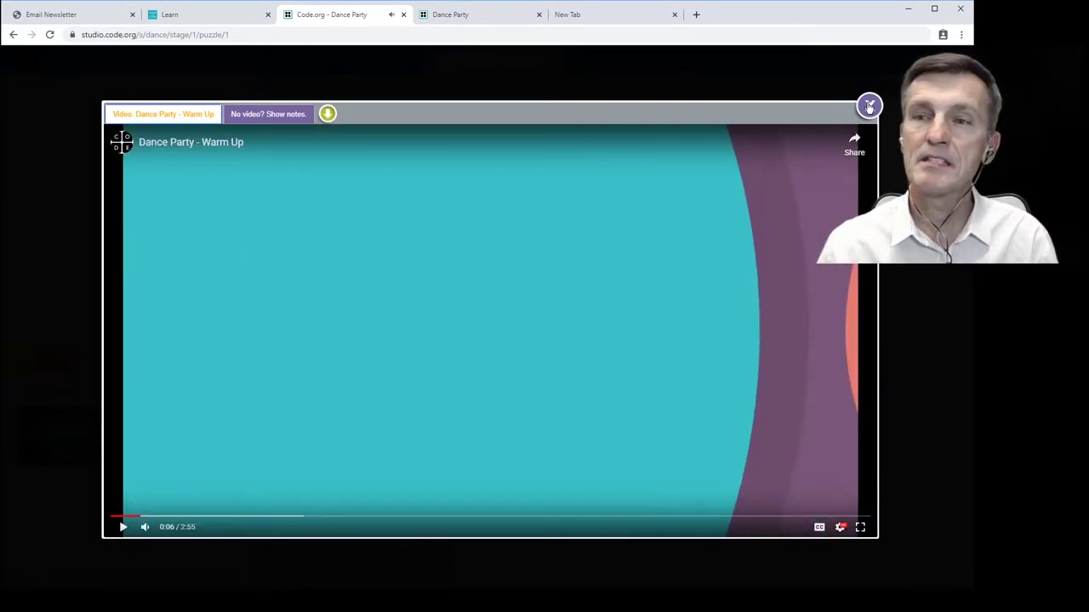
pyautogui.click(868, 106)
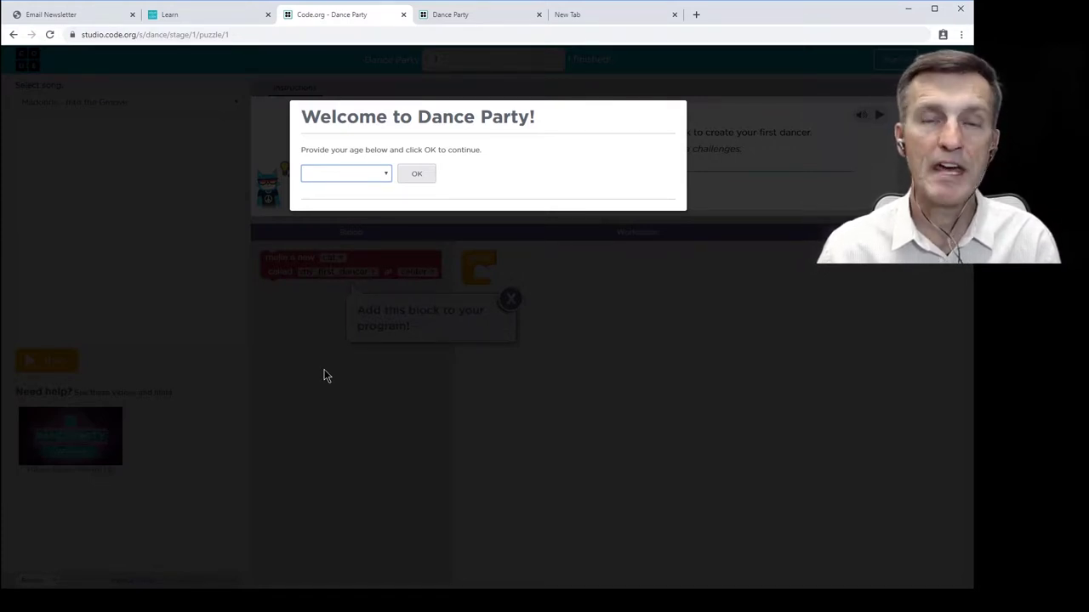
# - Answer the welcome prompt with age 21+ and dismiss the puzzle instructions
pyautogui.press('End')
pyautogui.click(421, 175)
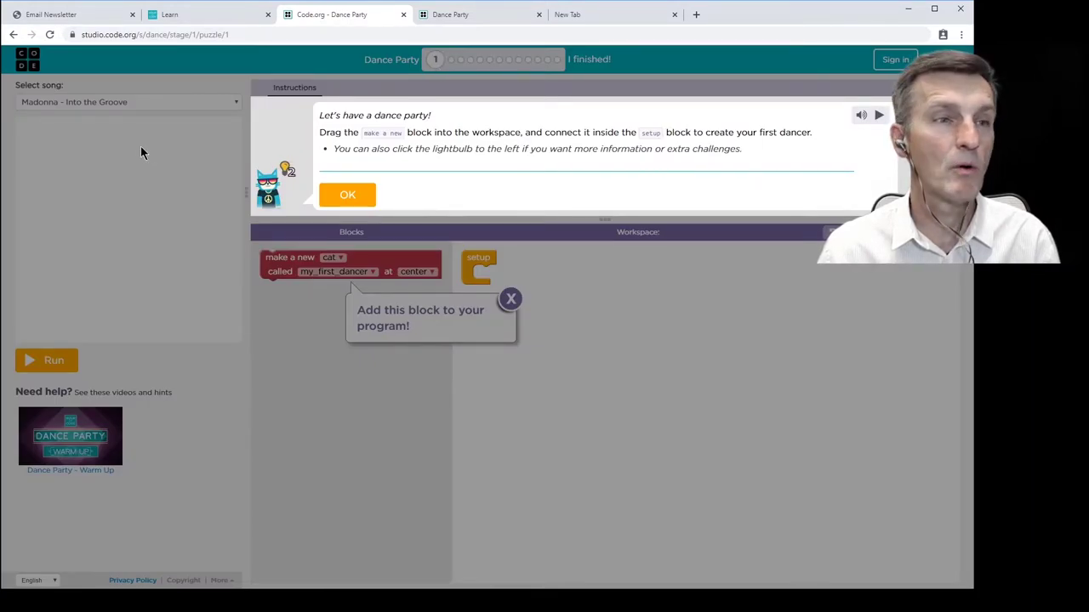
pyautogui.click(348, 195)
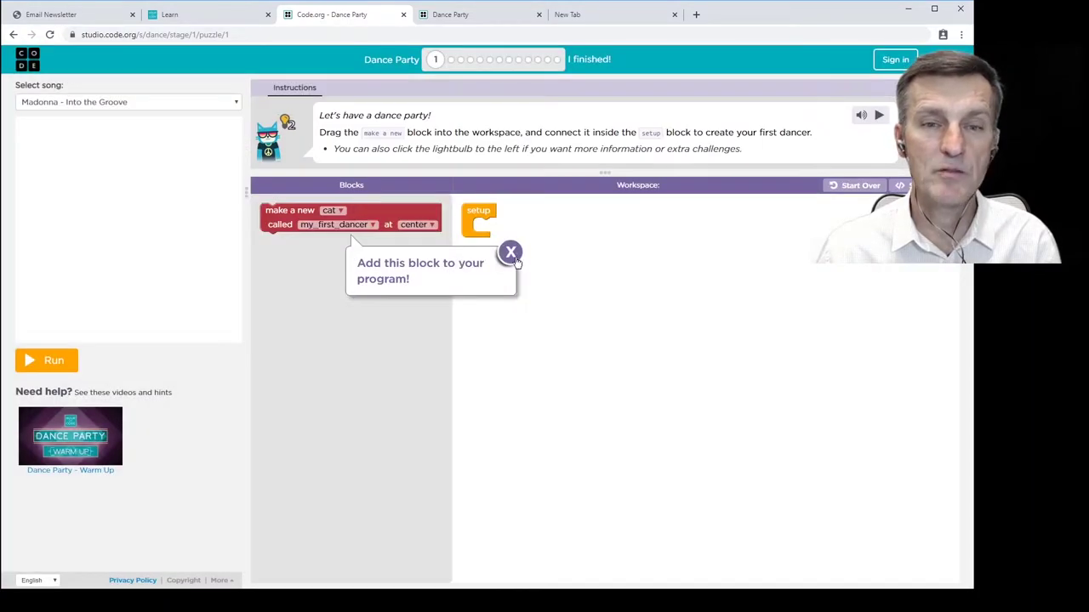
# - Choose Coldplay - Viva la Vida, put the make a new cat block in setup, and run
pyautogui.click(61, 103)
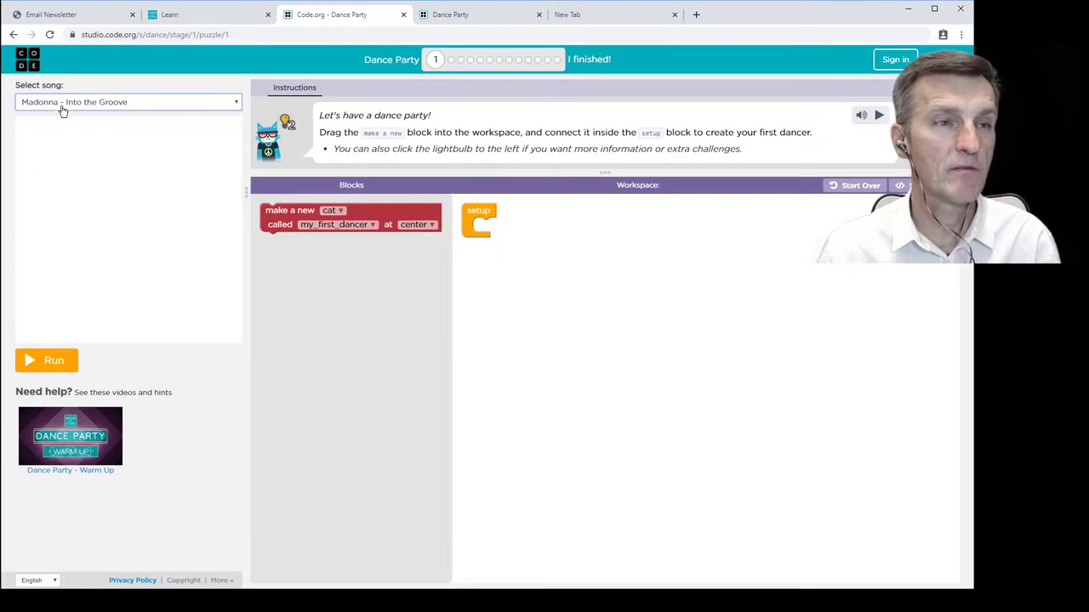
pyautogui.click(50, 195)
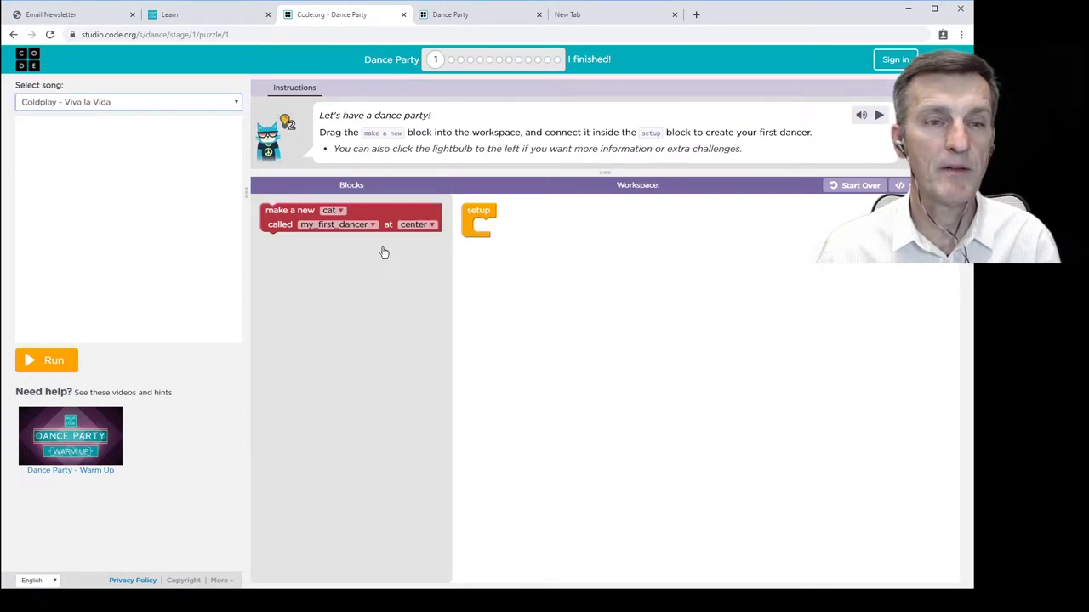
pyautogui.moveTo(289, 217); pyautogui.dragTo(506, 231)
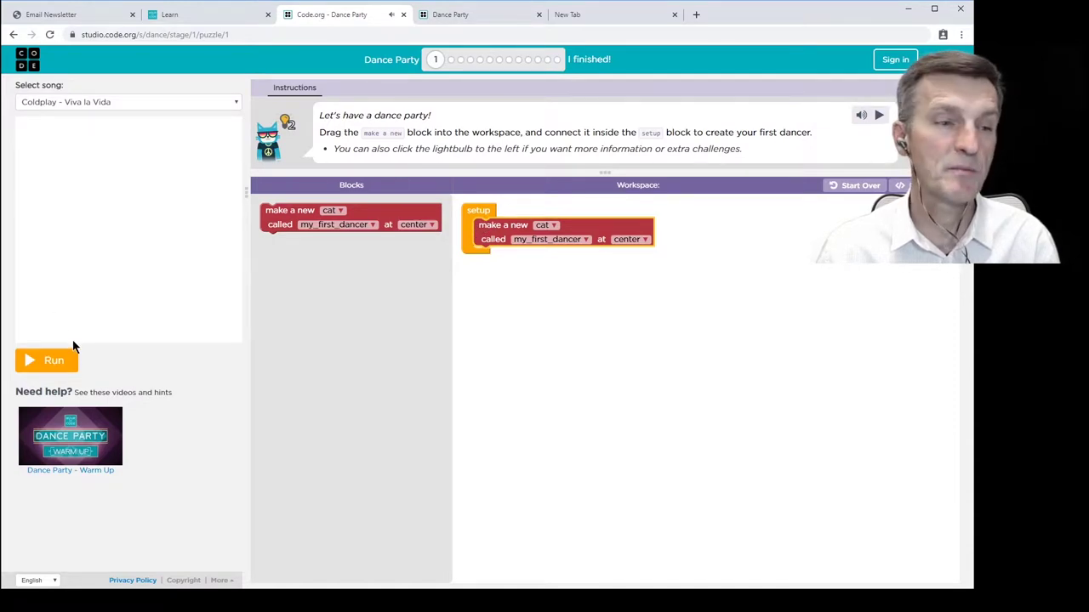
pyautogui.click(74, 362)
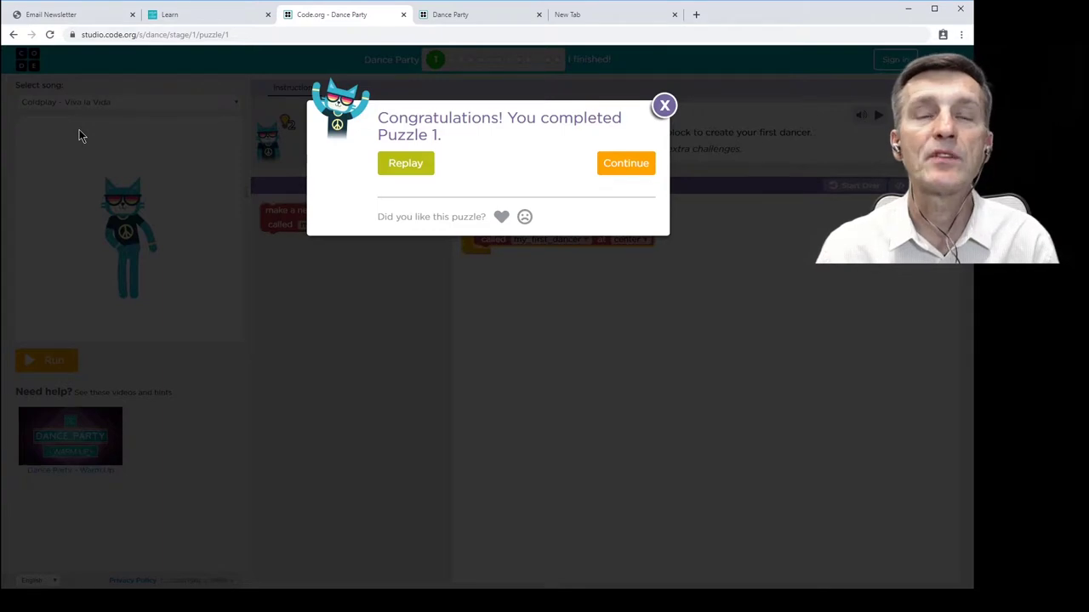
# - Continue to puzzle 2 and dismiss its Events video
pyautogui.click(620, 167)
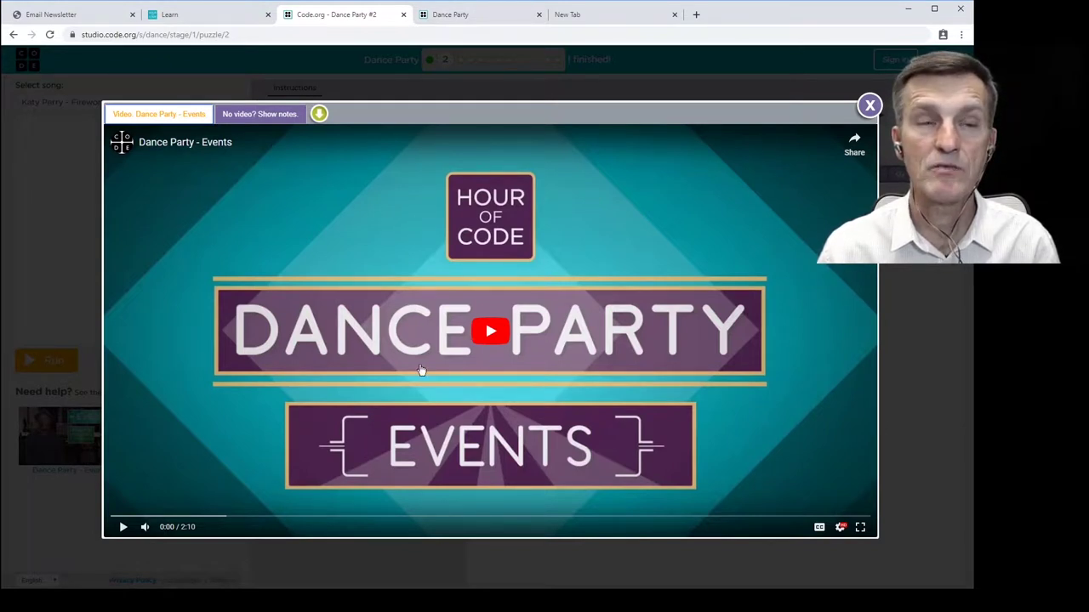
pyautogui.click(870, 106)
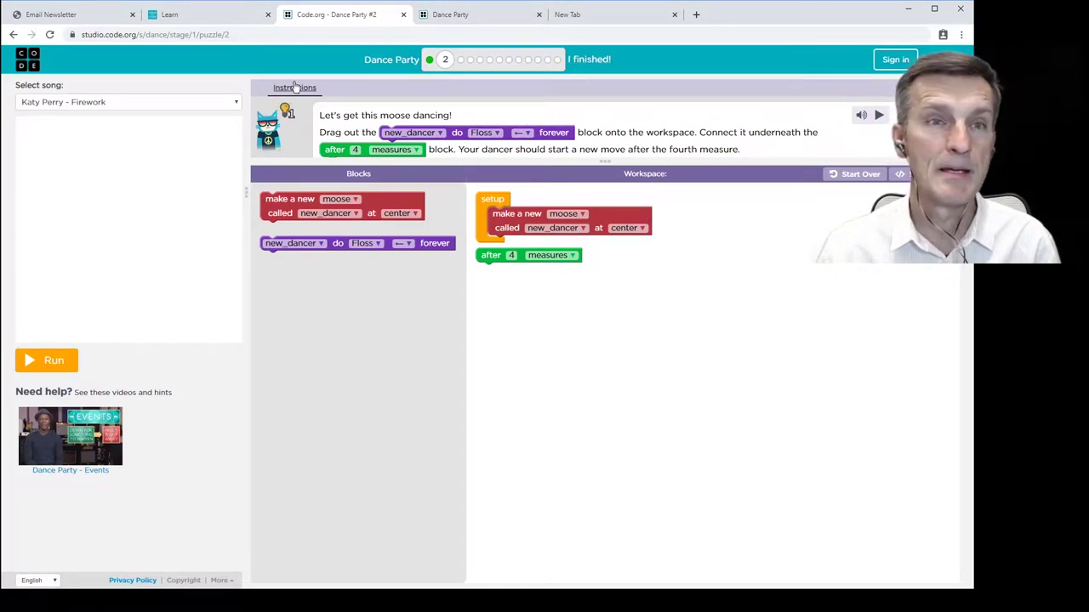
# - From the activities list, open Minecraft Hour of Code and briefly start the Adventurer tutorial
pyautogui.click(201, 17)
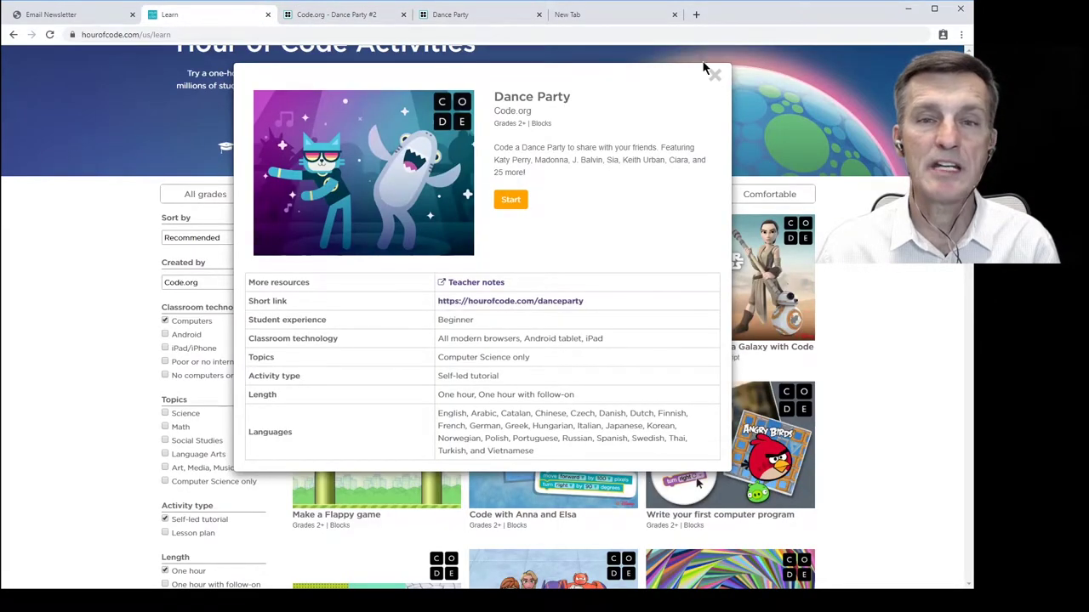
pyautogui.click(716, 77)
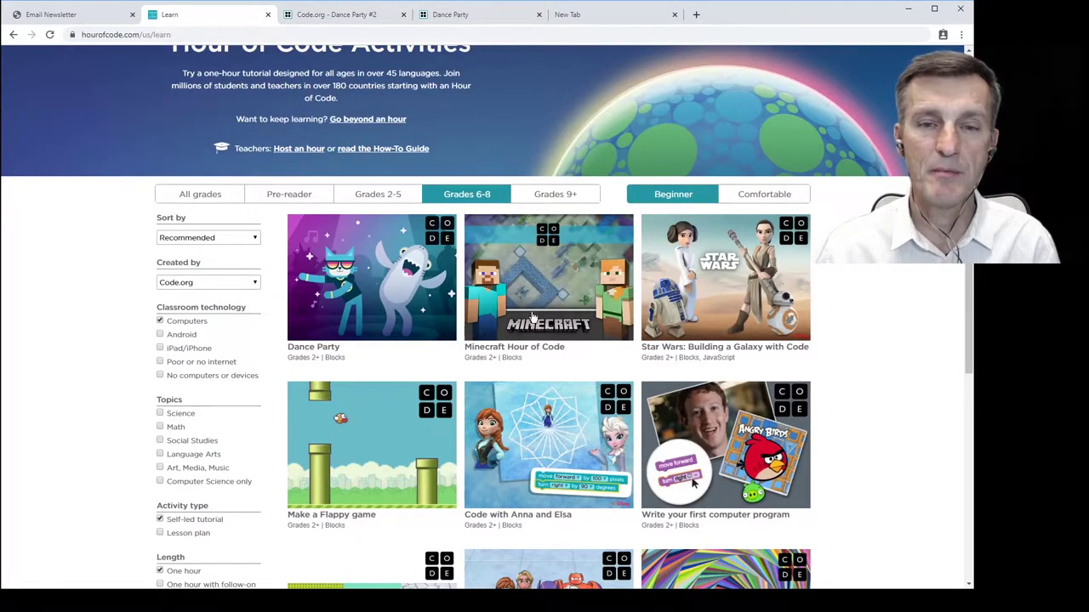
pyautogui.click(541, 271)
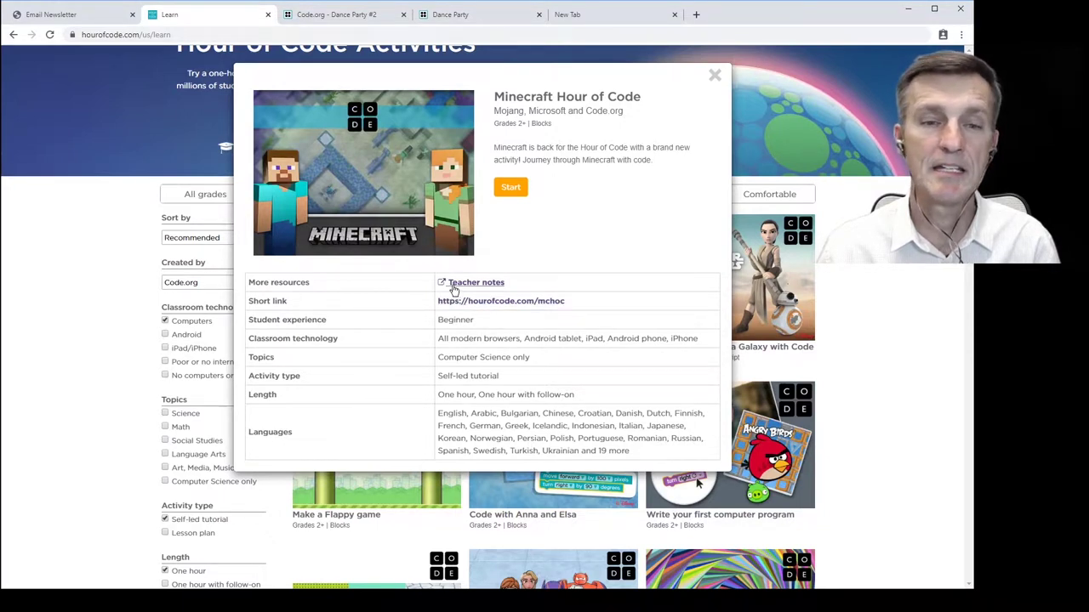
pyautogui.click(528, 303)
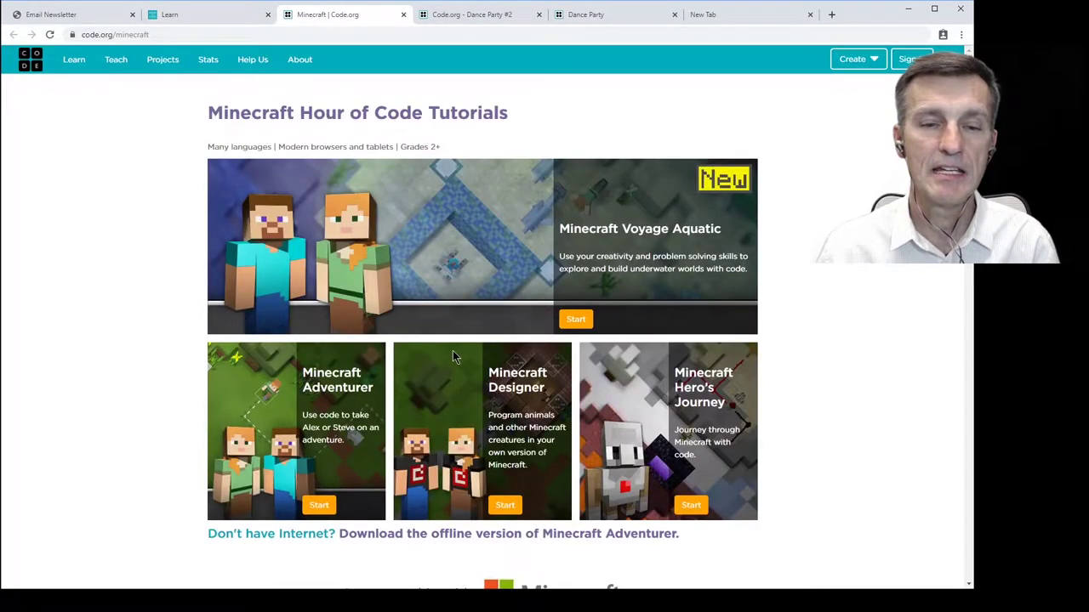
pyautogui.click(323, 507)
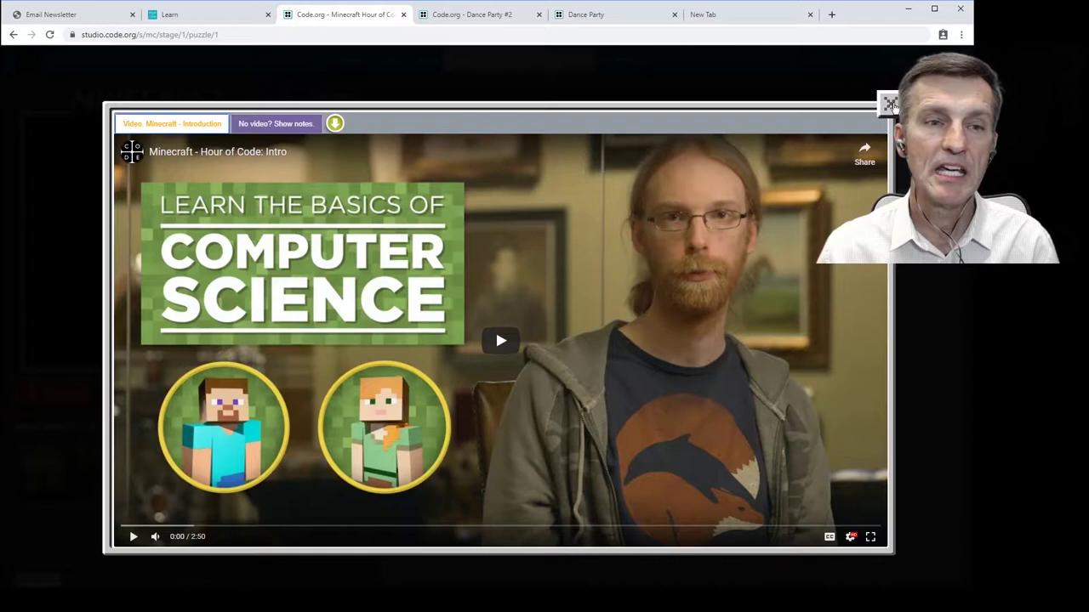
pyautogui.click(889, 104)
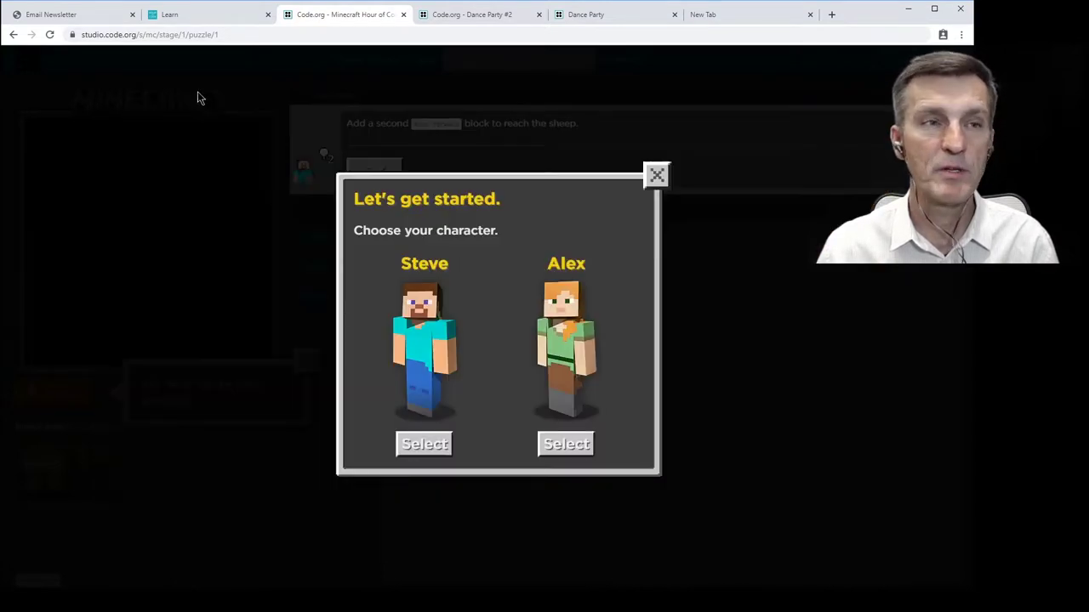
# - Reopen the Minecraft Hour of Code details and open its tutorials page in a new tab
pyautogui.click(657, 175)
pyautogui.click(403, 15)
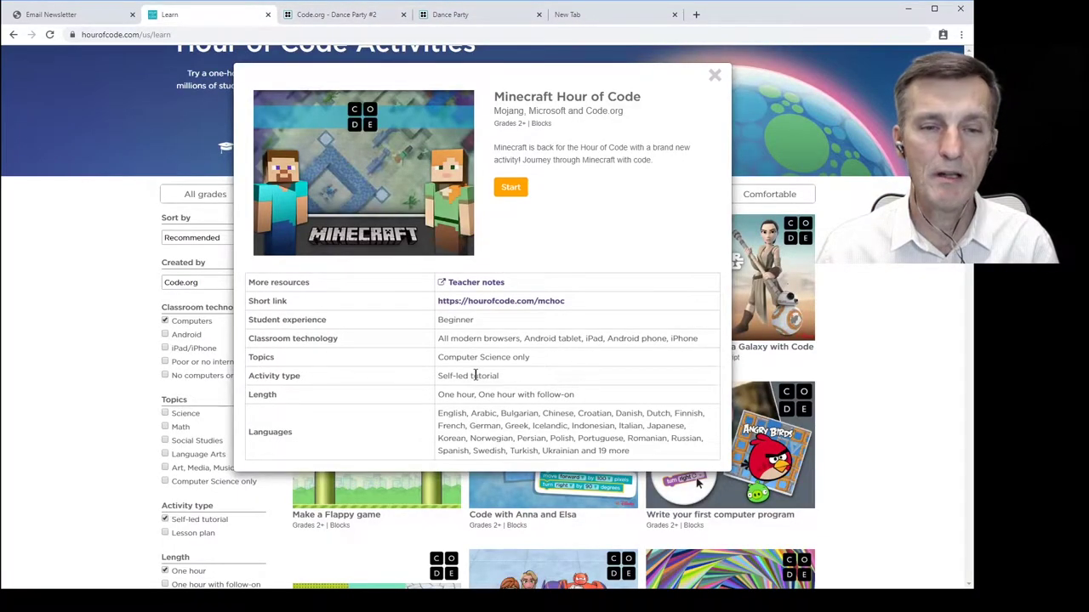
pyautogui.click(716, 78)
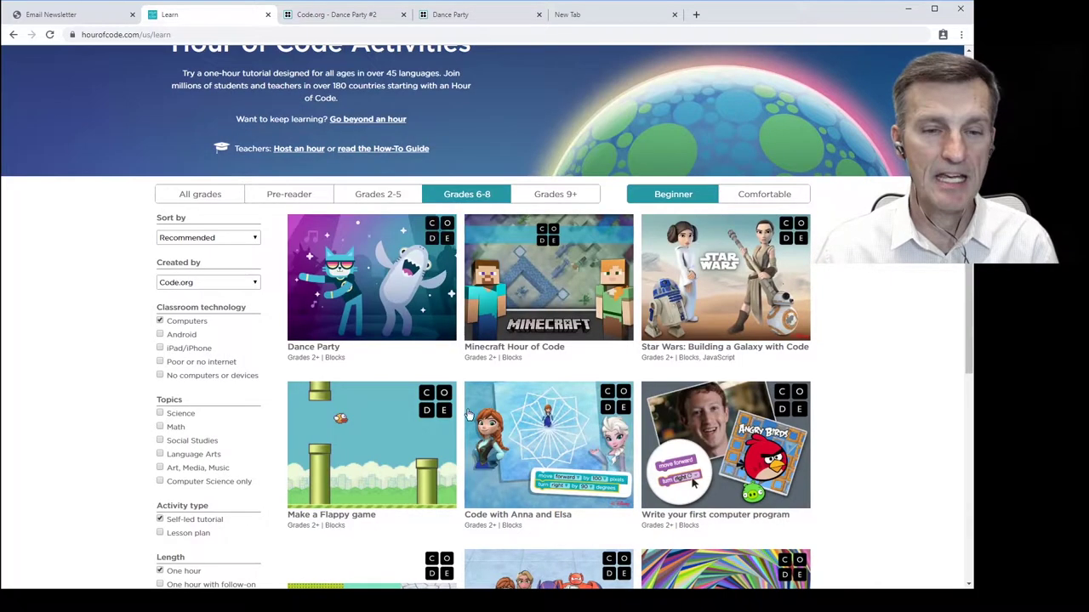
pyautogui.click(533, 295)
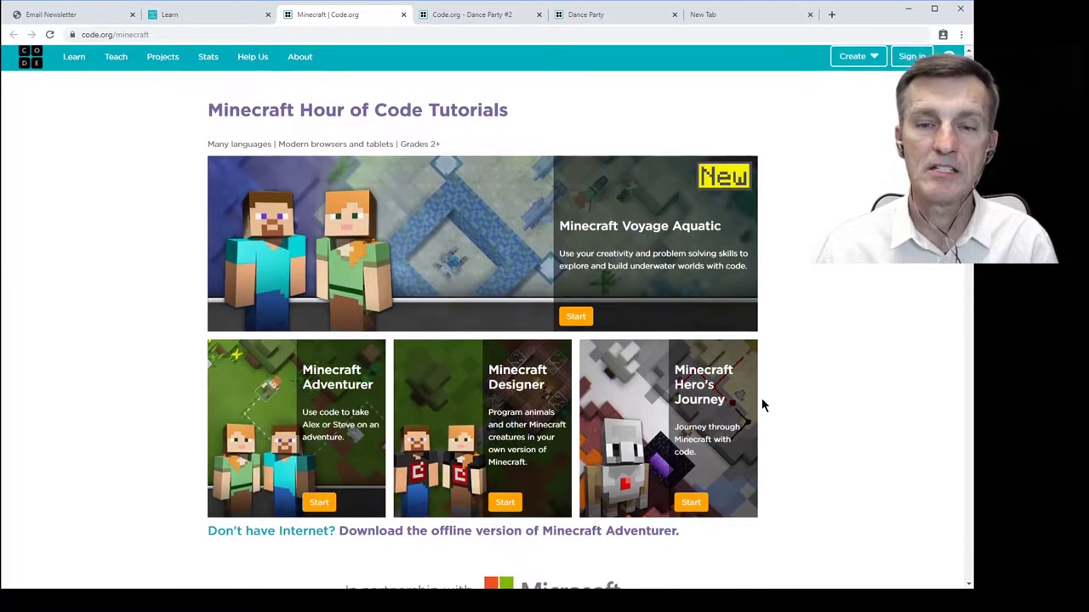
# - Scroll through the Minecraft tutorials: Voyage Aquatic, Adventurer, Designer and Hero's Journey
pyautogui.scroll(-1, 761, 398)
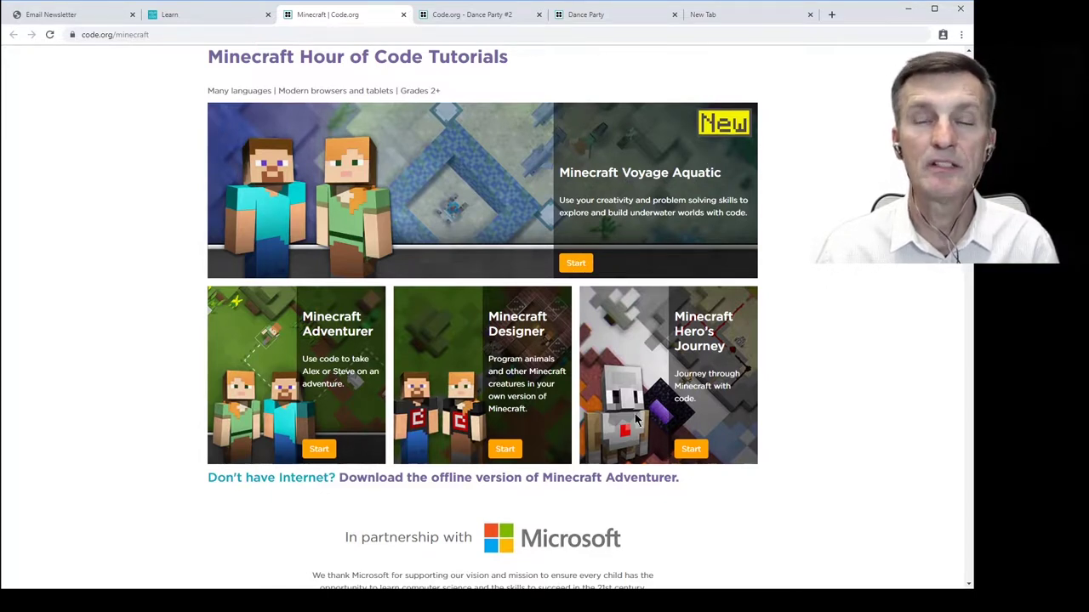
pyautogui.scroll(-1, 777, 368)
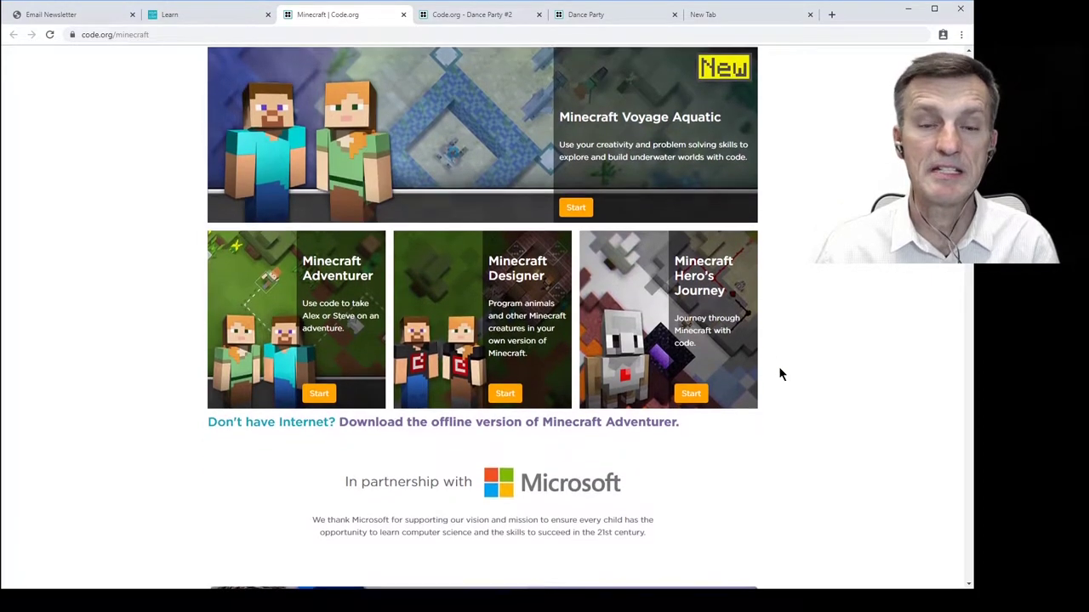
pyautogui.scroll(2, 774, 371)
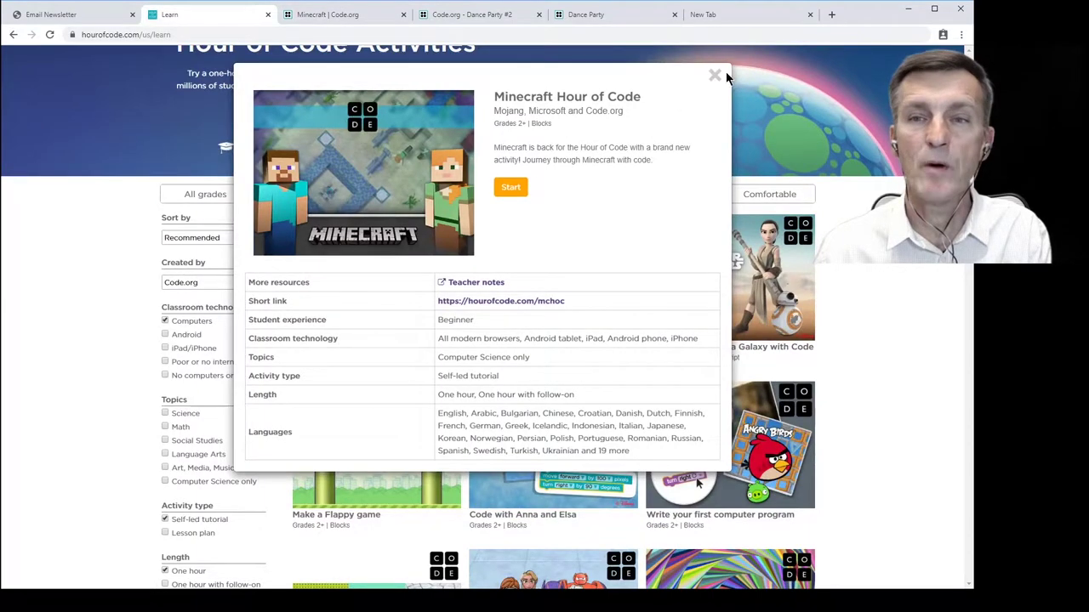
# - Filter activities to Grades 9+ and Comfortable, then view and close the Intro to App Lab details
pyautogui.click(717, 76)
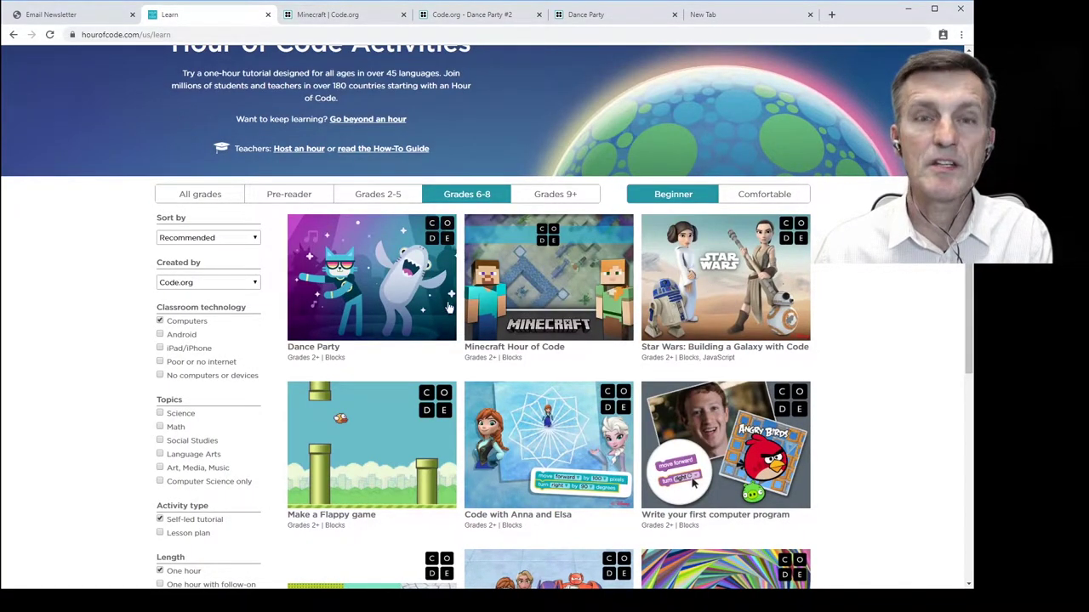
pyautogui.click(557, 195)
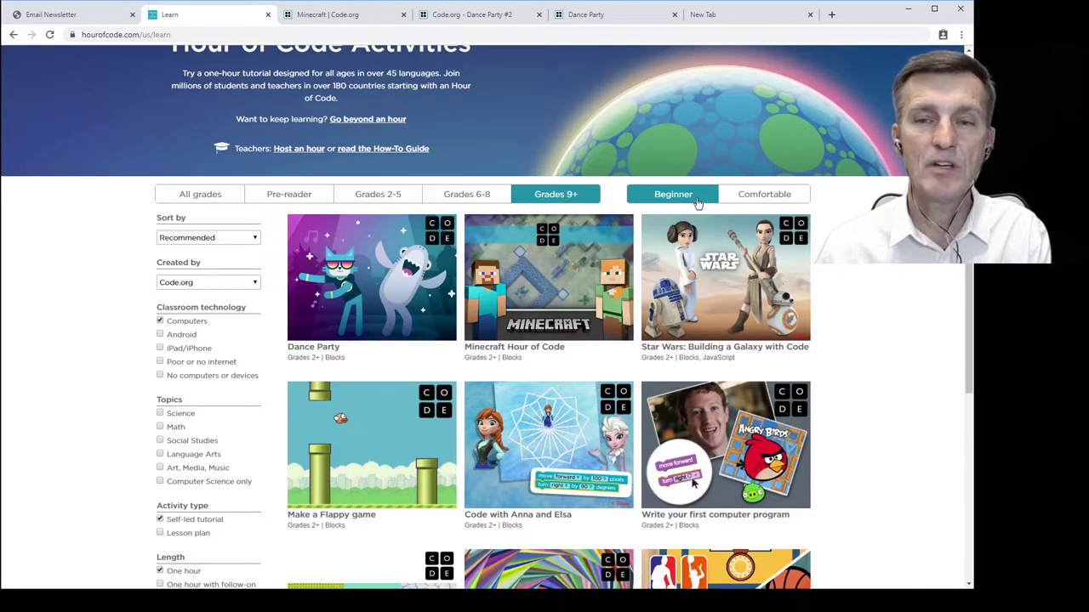
pyautogui.click(763, 202)
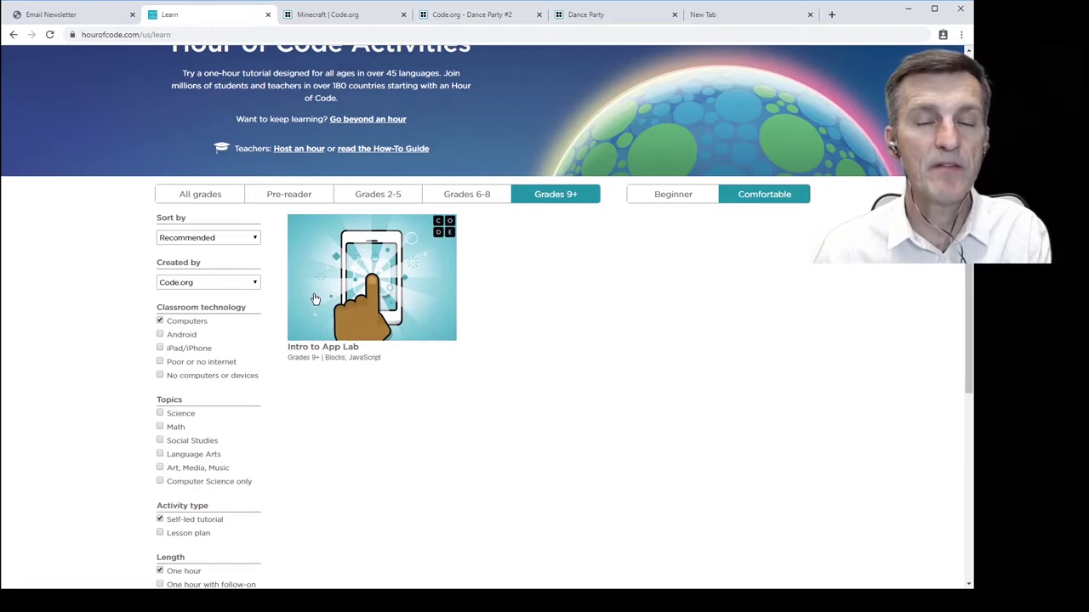
pyautogui.click(314, 299)
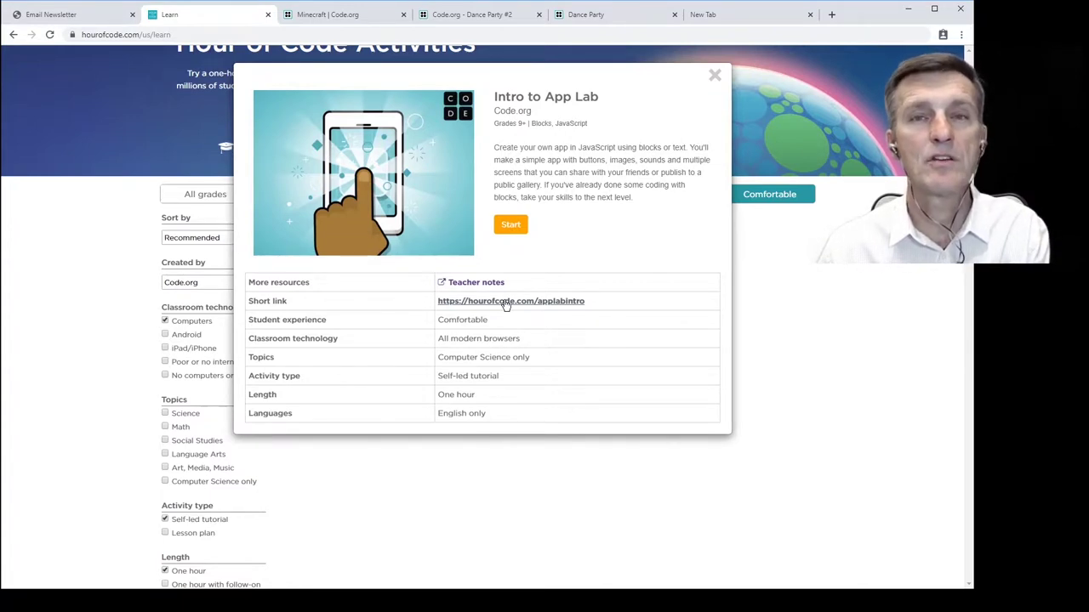
pyautogui.click(713, 75)
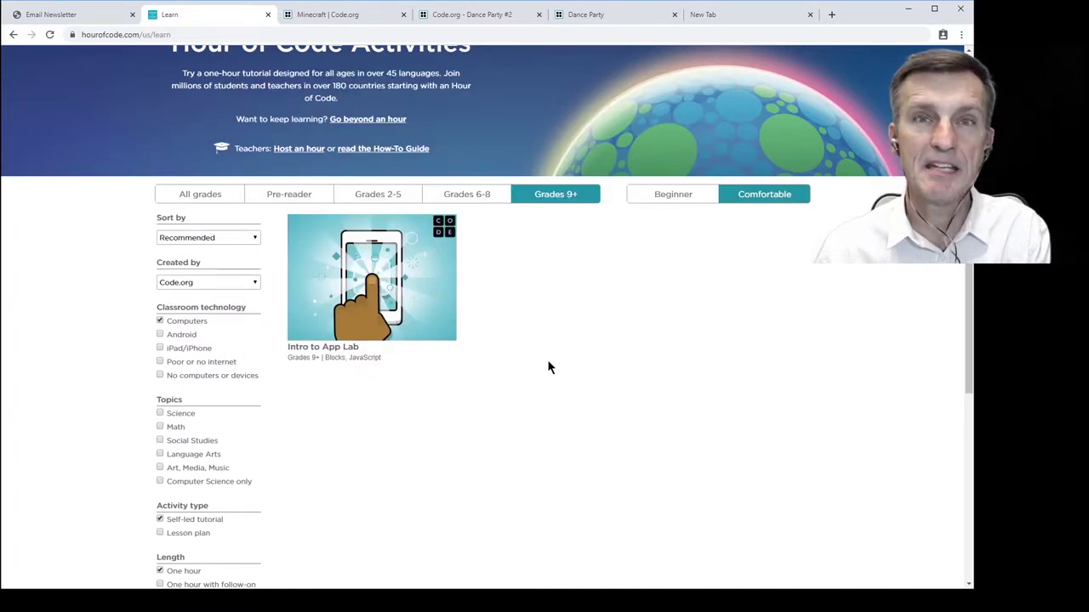
# - Close the Minecraft tutorials tab and both Dance Party tabs
pyautogui.scroll(2, 520, 374)
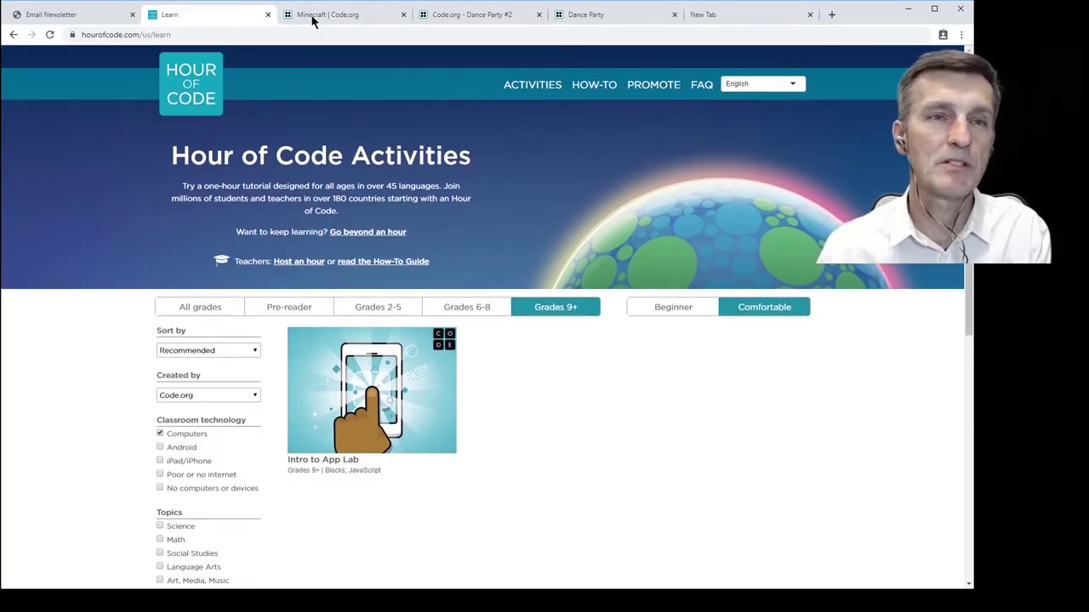
pyautogui.click(403, 14)
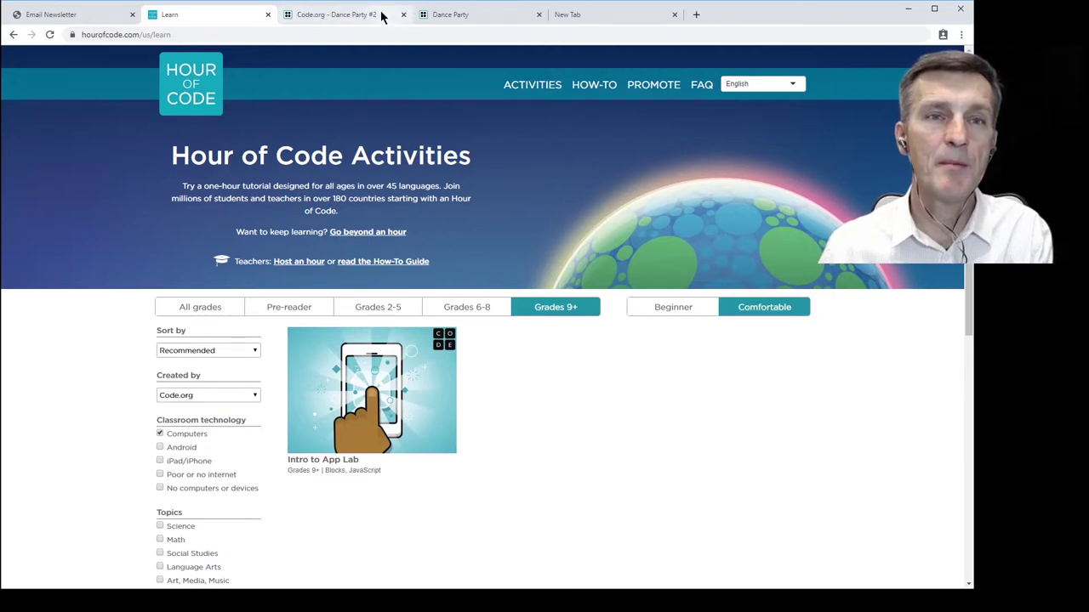
pyautogui.click(403, 15)
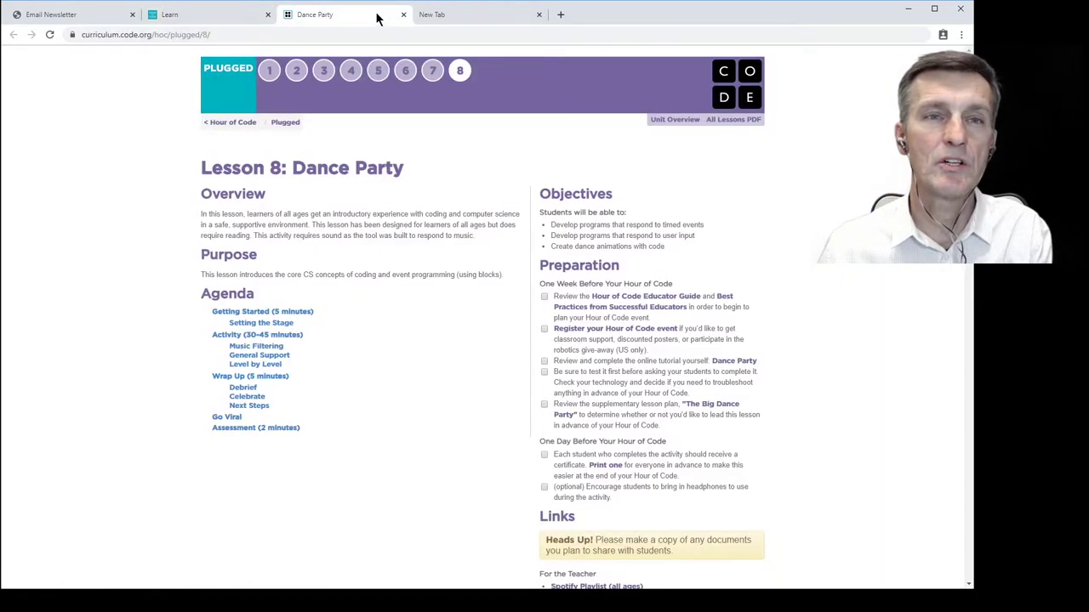
pyautogui.click(403, 14)
# - Load code.org and open its Hour of Code activities overview
pyautogui.click(149, 33)
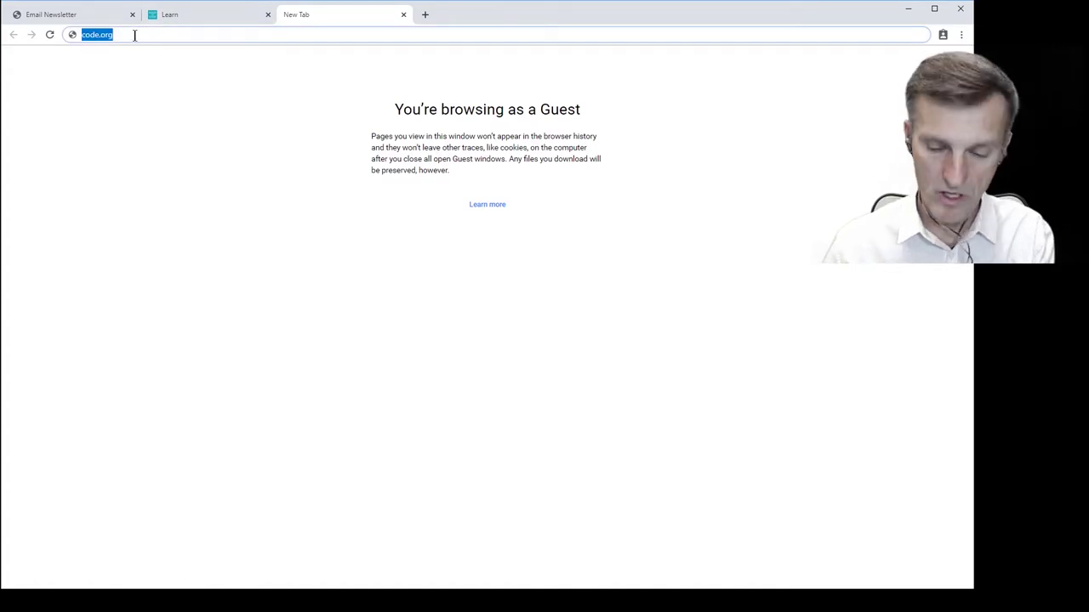
pyautogui.press('Return')
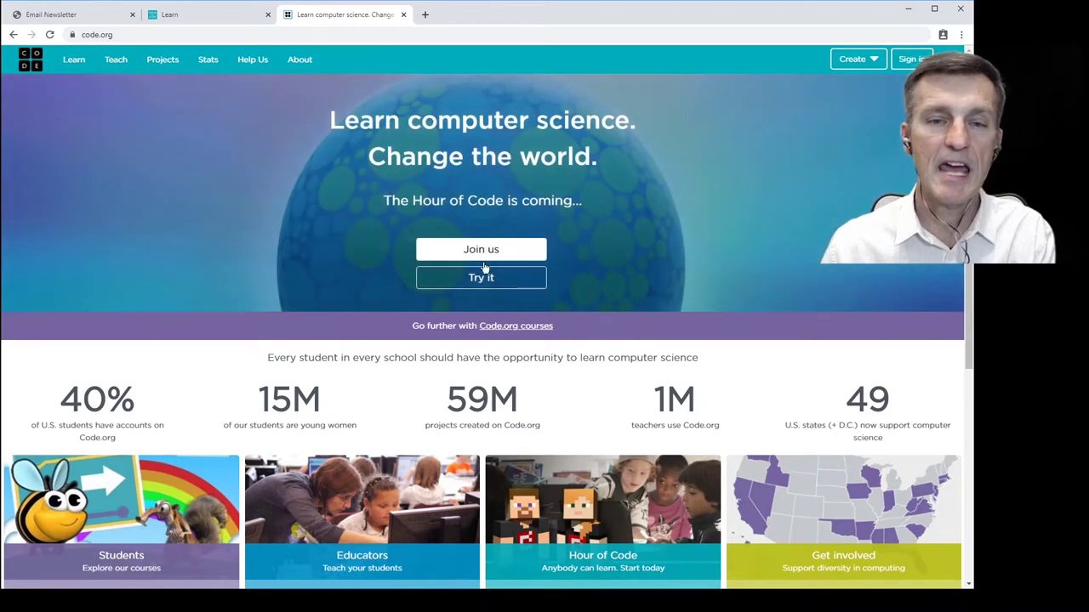
pyautogui.click(480, 281)
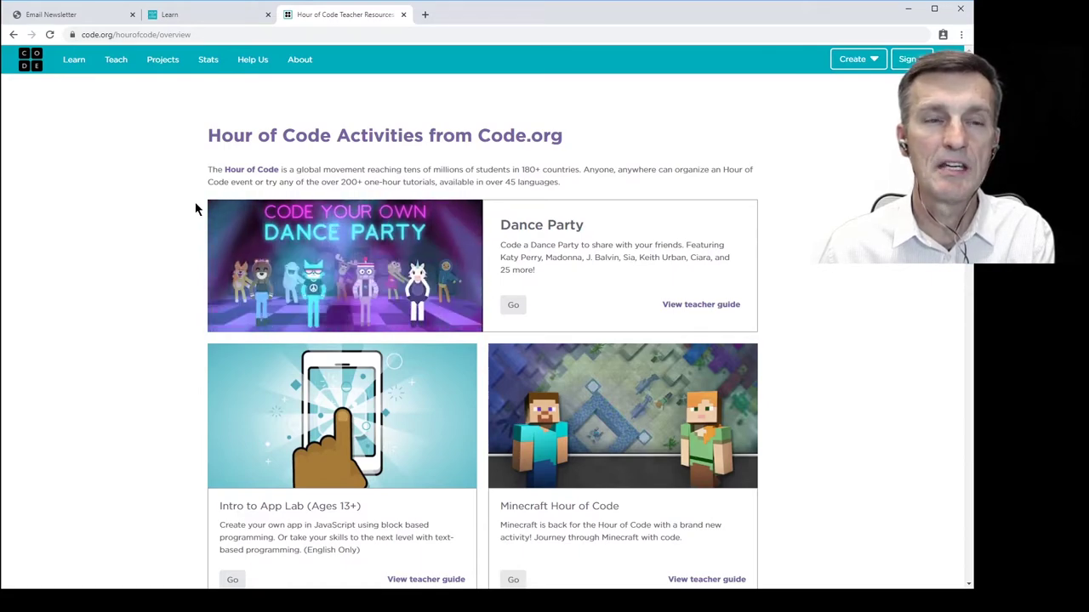
# - Follow the partner banner's View Activities link to hourofcode.com's full all-grades activity catalogue
pyautogui.scroll(-1, 195, 209)
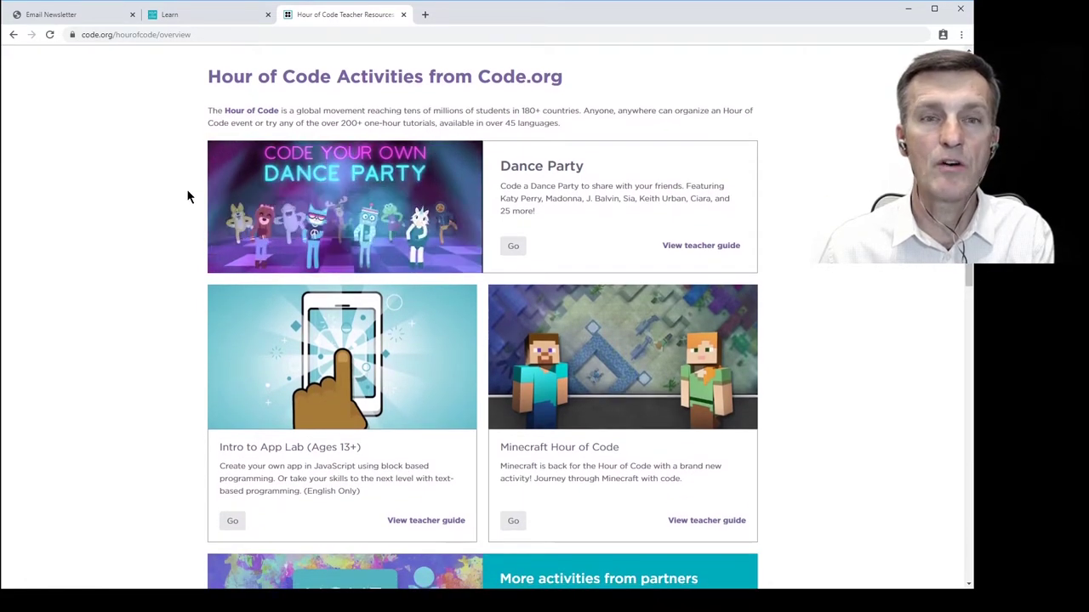
pyautogui.scroll(-1, 187, 194)
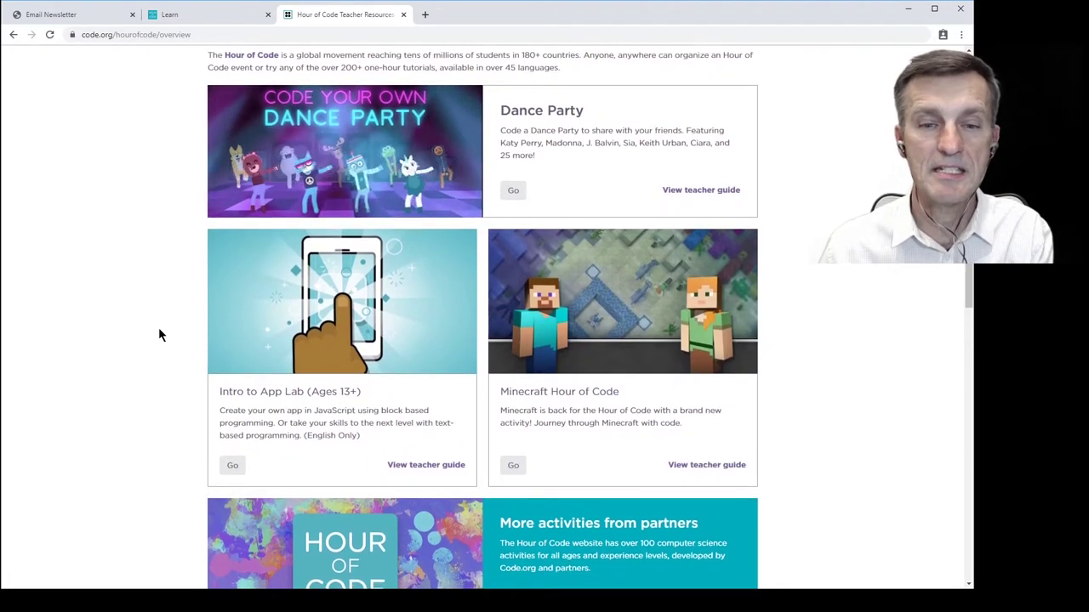
pyautogui.scroll(-3, 159, 330)
pyautogui.scroll(-1, 155, 325)
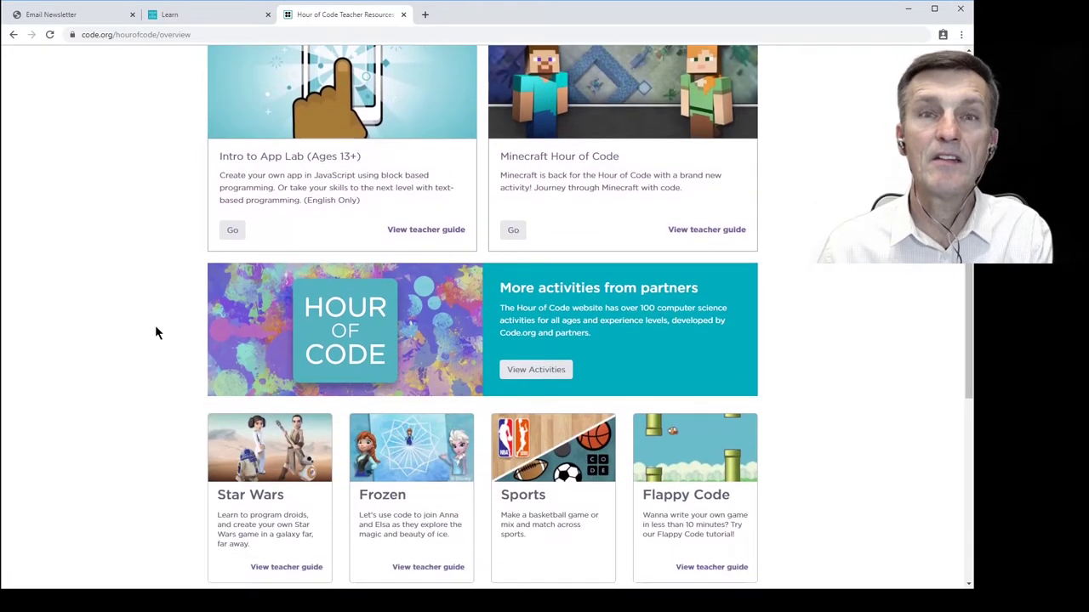
pyautogui.scroll(-1, 154, 324)
pyautogui.scroll(-1, 154, 325)
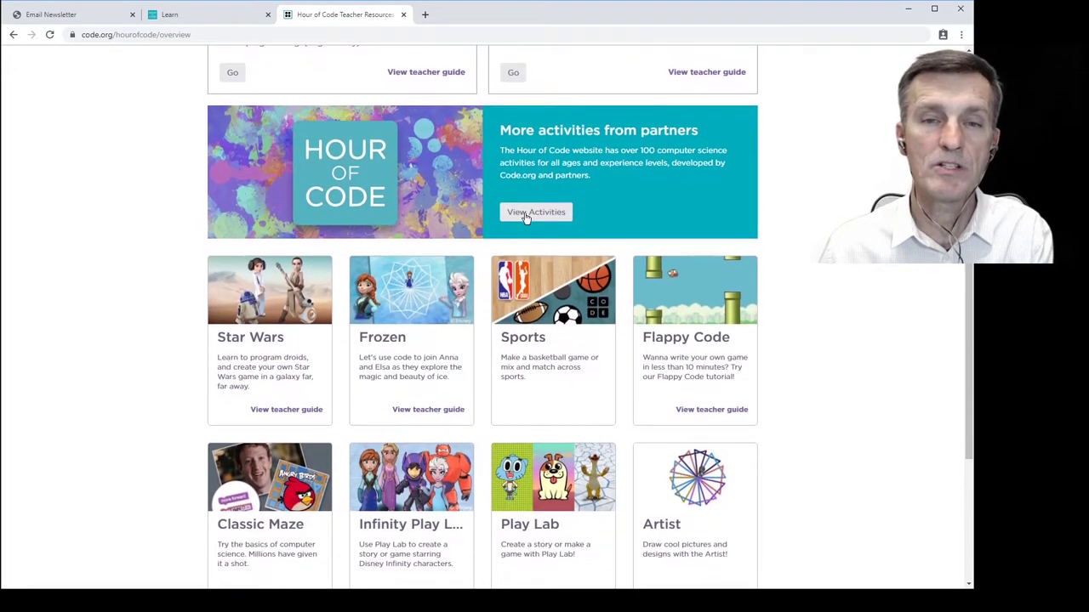
pyautogui.click(526, 214)
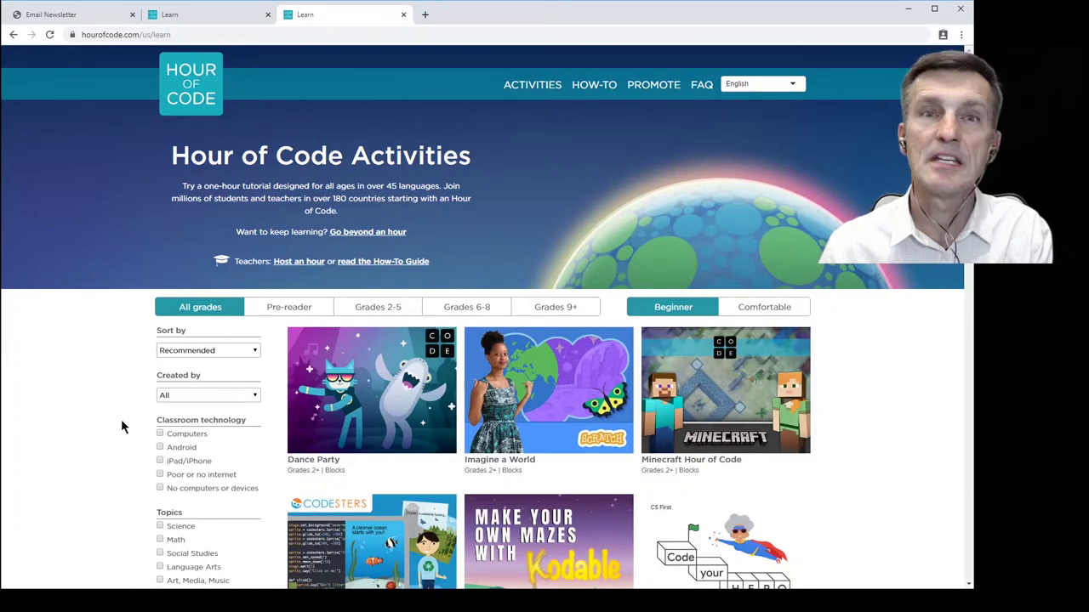
# - Check the filtered and unfiltered Learn tabs, then go back twice to code.org's home page
pyautogui.scroll(-2, 122, 427)
pyautogui.scroll(2, 122, 427)
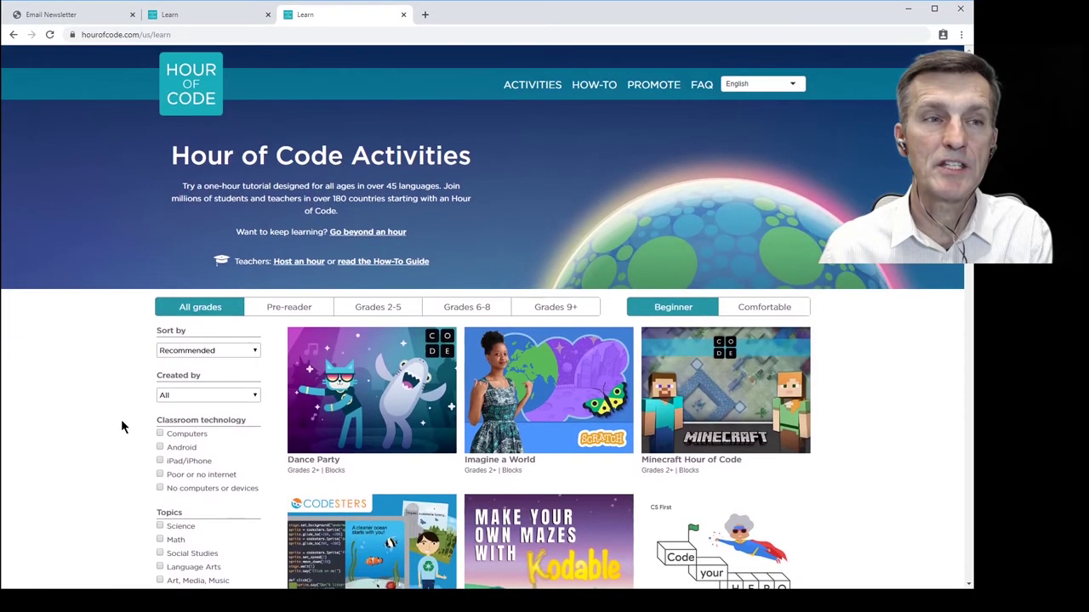
pyautogui.click(225, 13)
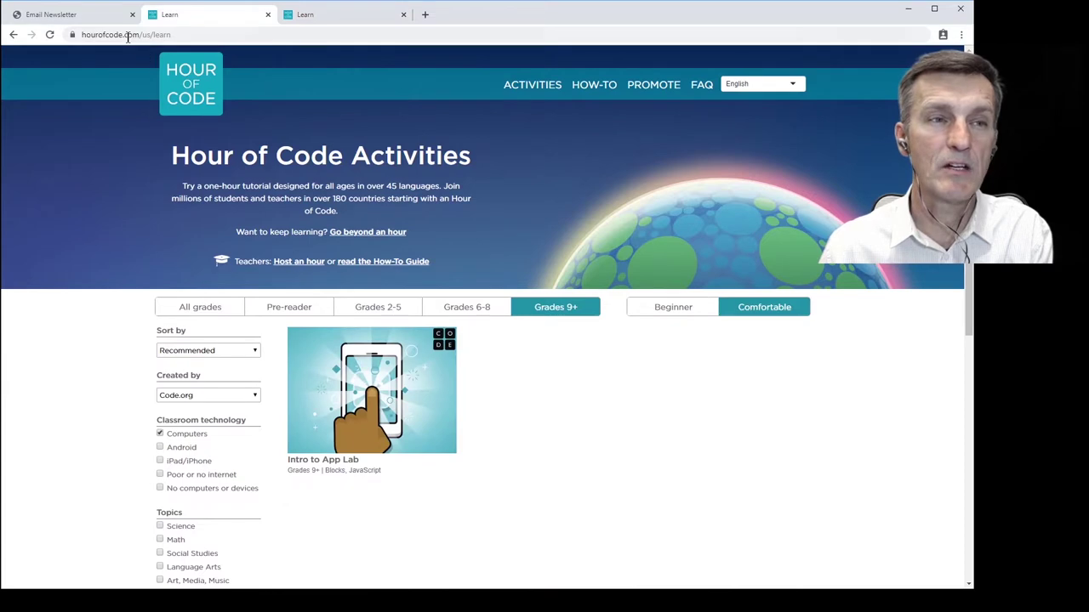
pyautogui.click(331, 15)
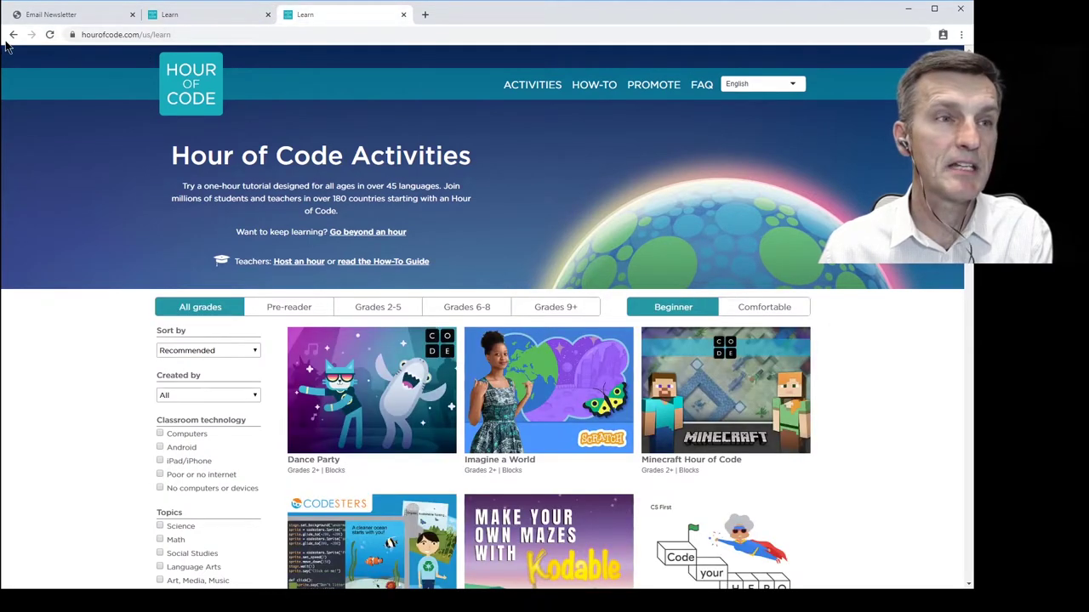
pyautogui.click(12, 34)
pyautogui.click(11, 35)
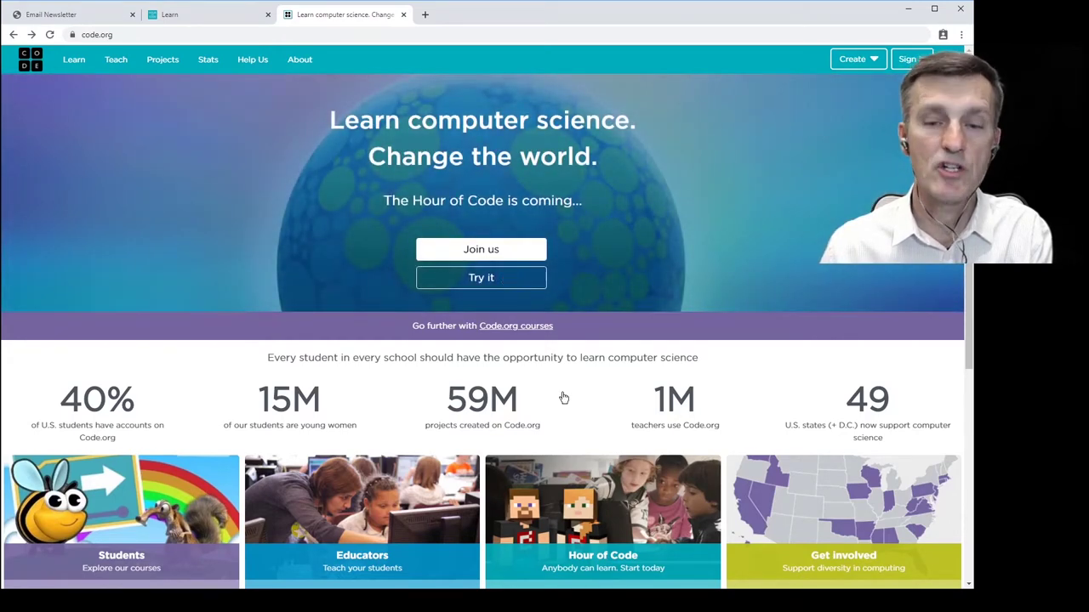
# - Reopen Code.org's Hour of Code overview, then switch to the hourofcode.com Learn tab
pyautogui.scroll(-3, 564, 399)
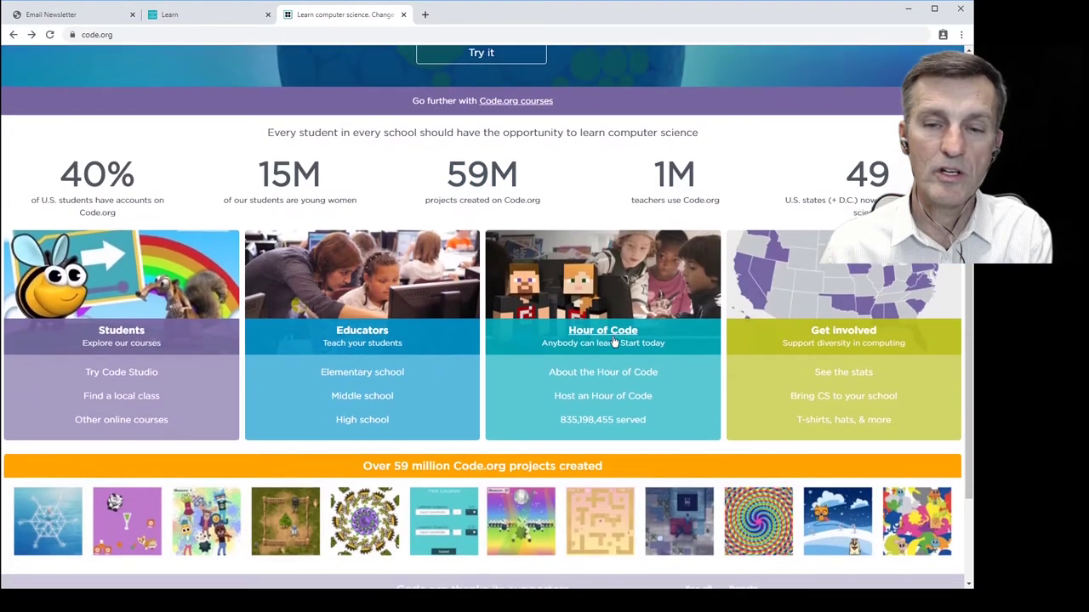
pyautogui.click(614, 341)
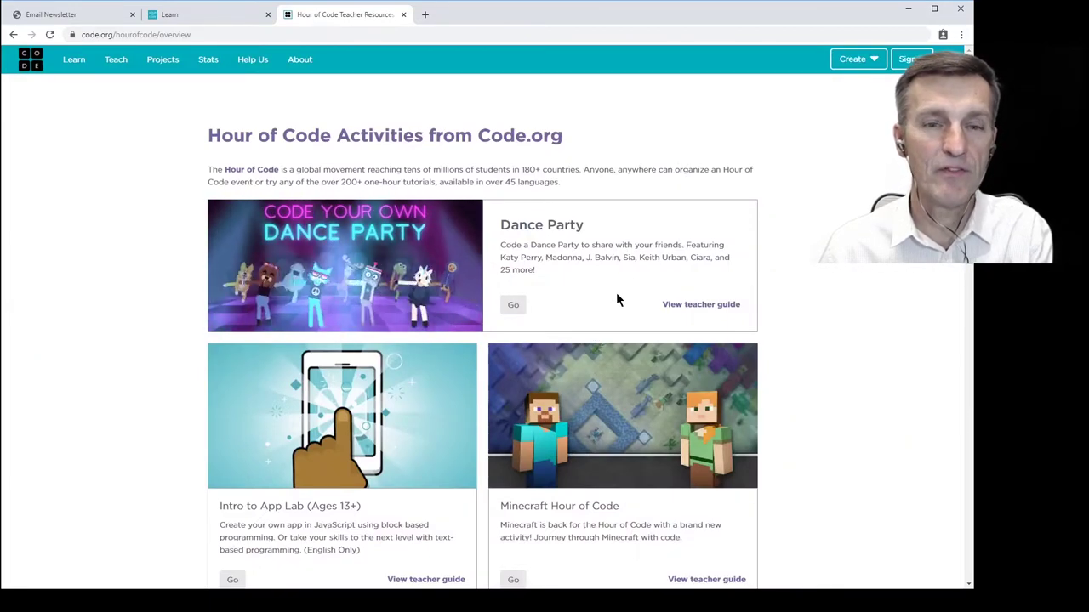
pyautogui.scroll(-2, 606, 285)
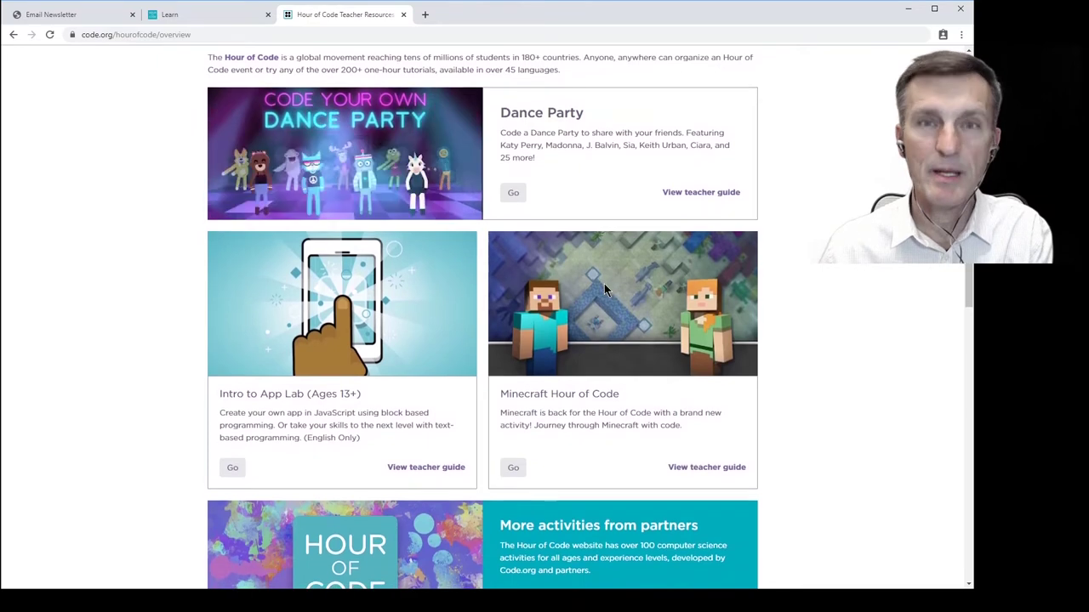
pyautogui.scroll(2, 604, 283)
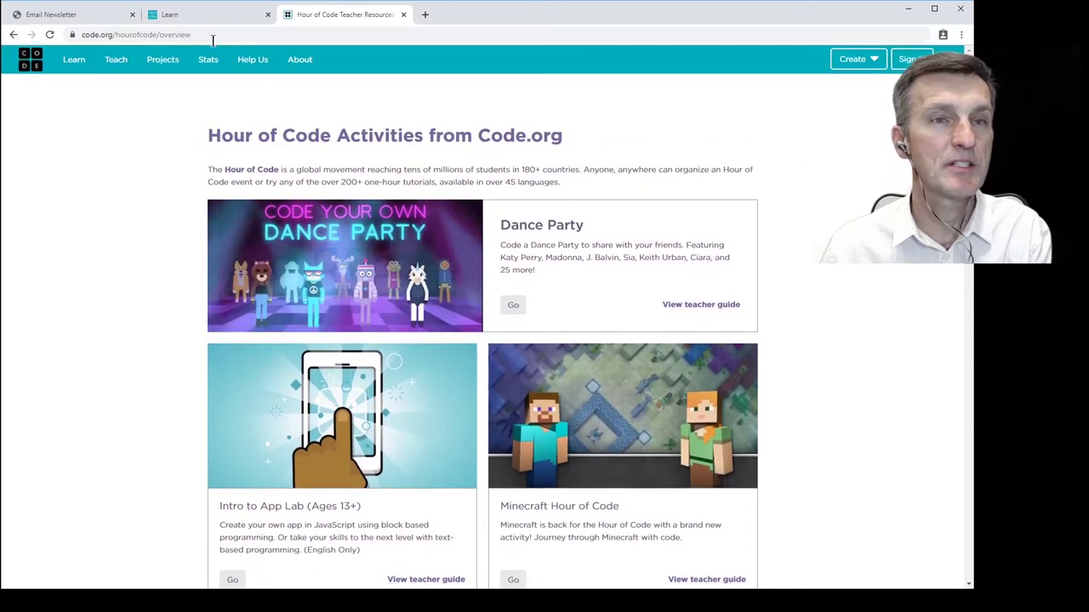
pyautogui.click(194, 15)
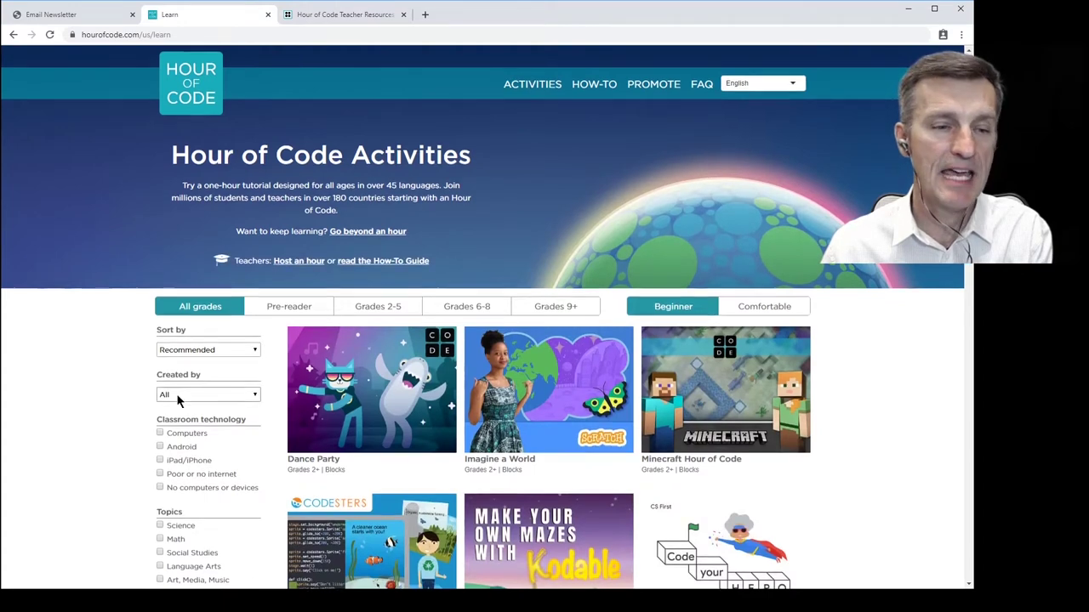
# - Filter the catalogue to Scratch-created activities for Computers, putting Imagine a World first
pyautogui.scroll(-2, 206, 385)
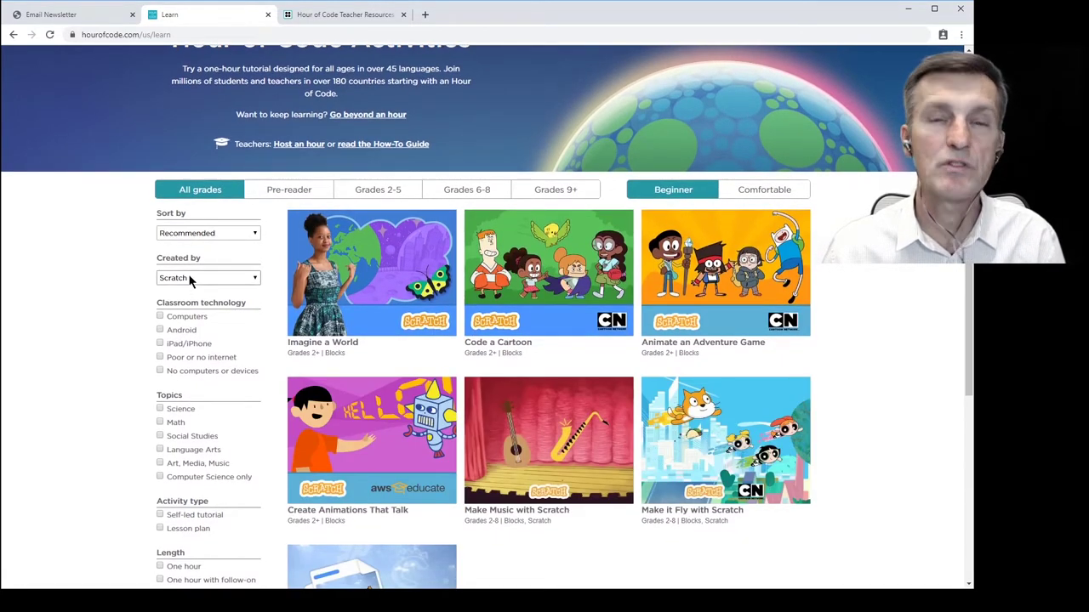
pyautogui.click(160, 317)
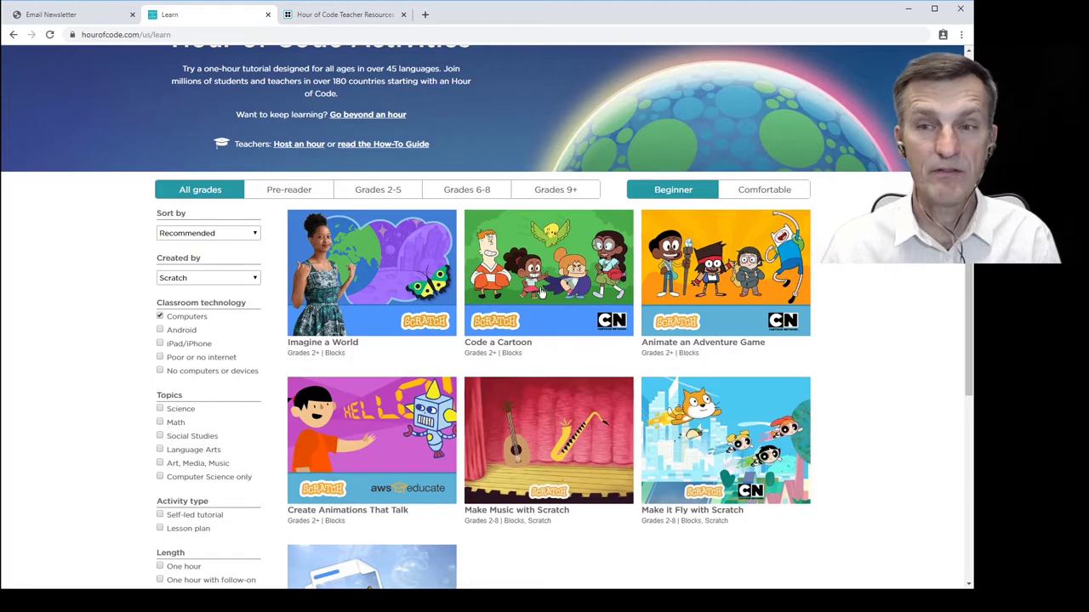
# - Open Imagine a World's details and its Teacher notes PDF, then return to the details
pyautogui.click(403, 273)
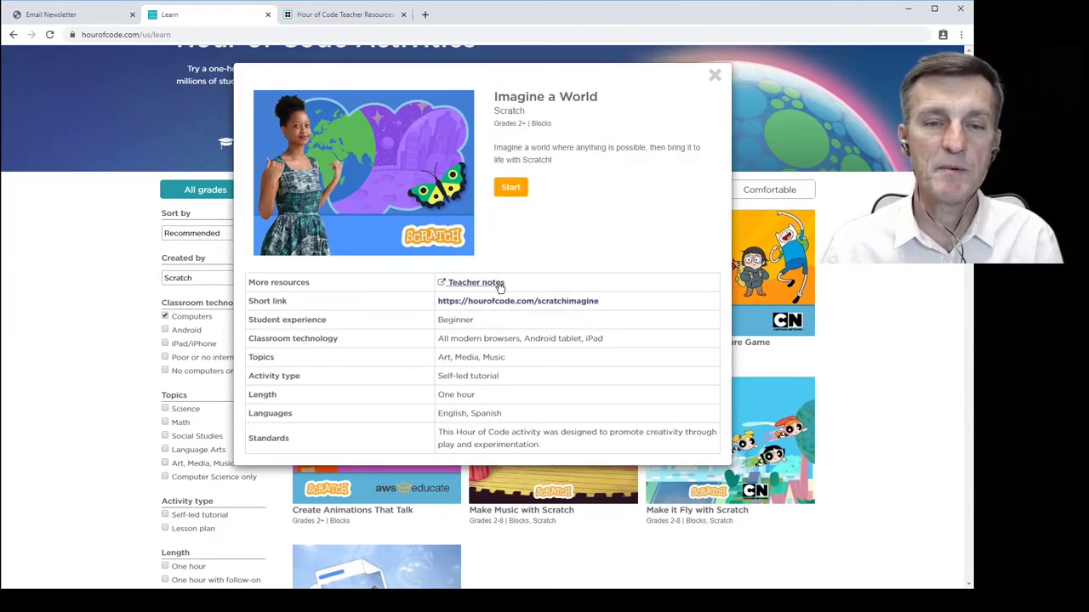
pyautogui.click(466, 283)
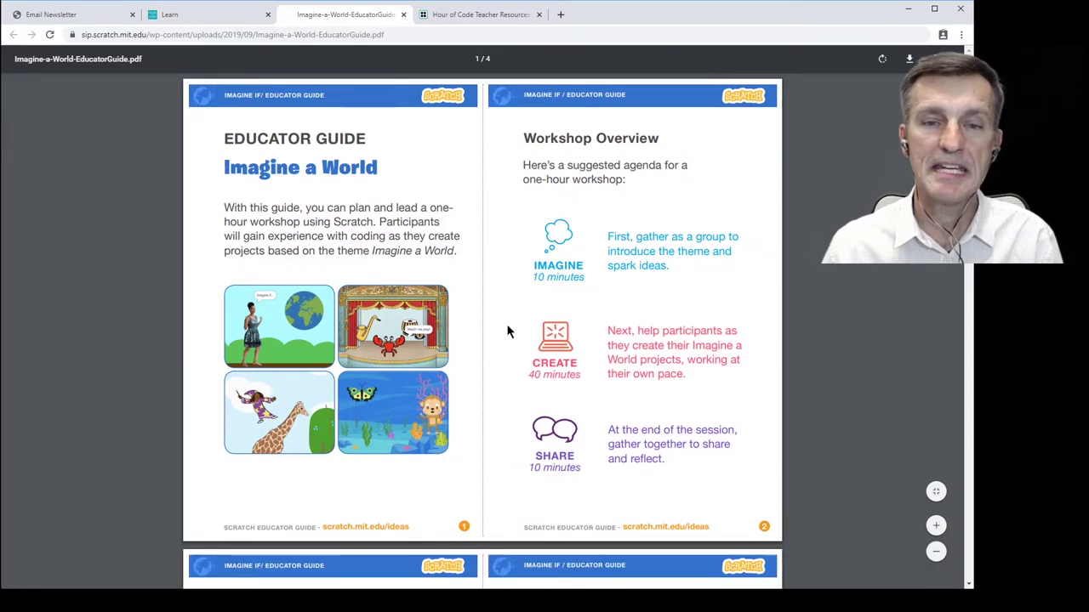
pyautogui.click(493, 15)
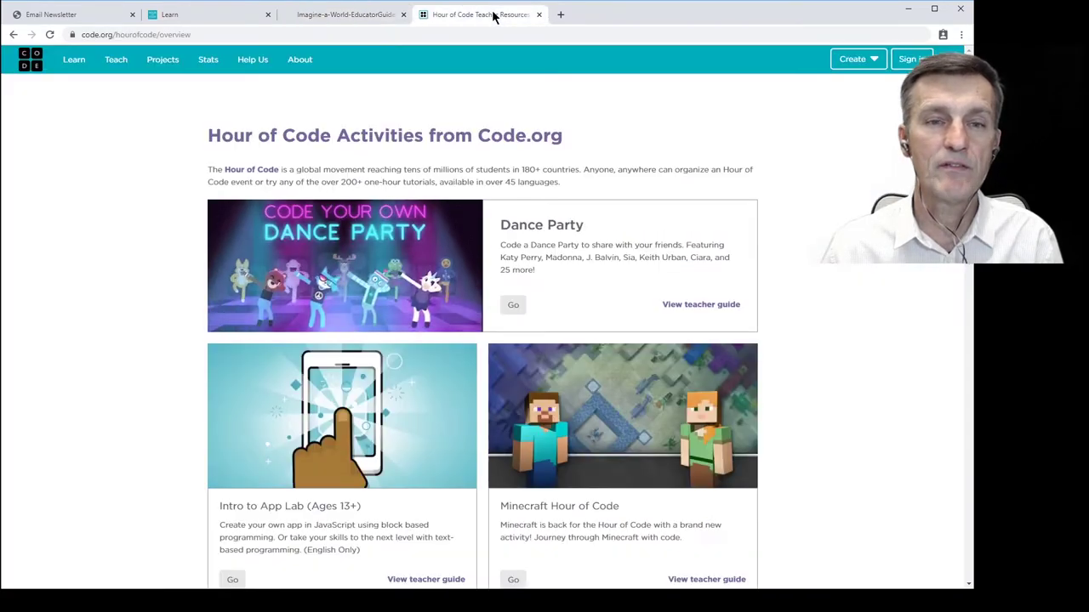
pyautogui.click(204, 19)
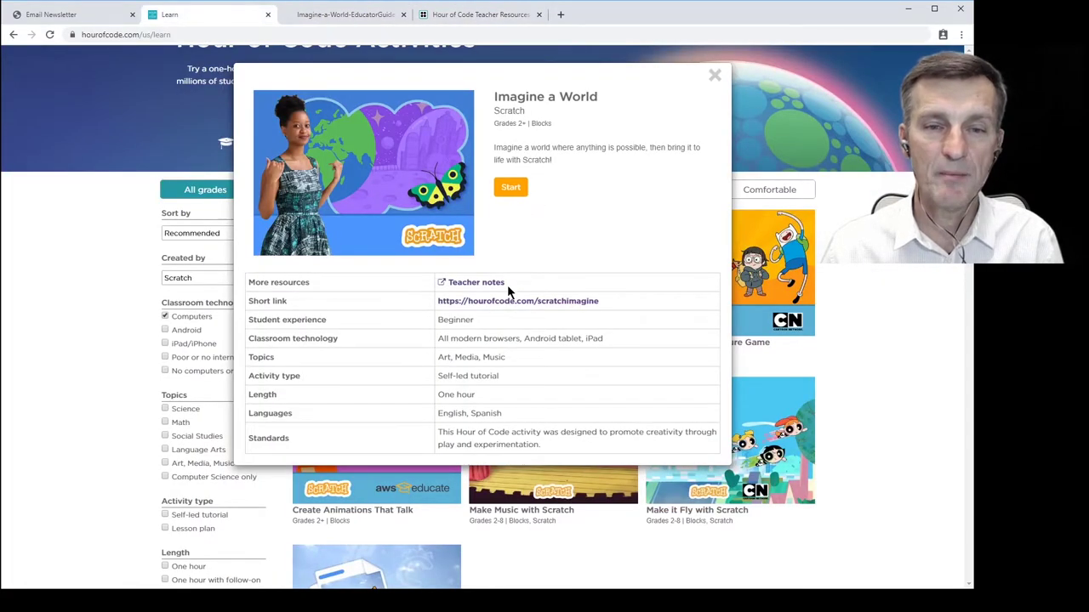
# - Launch the Imagine a World tutorial in Scratch, watch the intro video, and advance a step
pyautogui.click(554, 303)
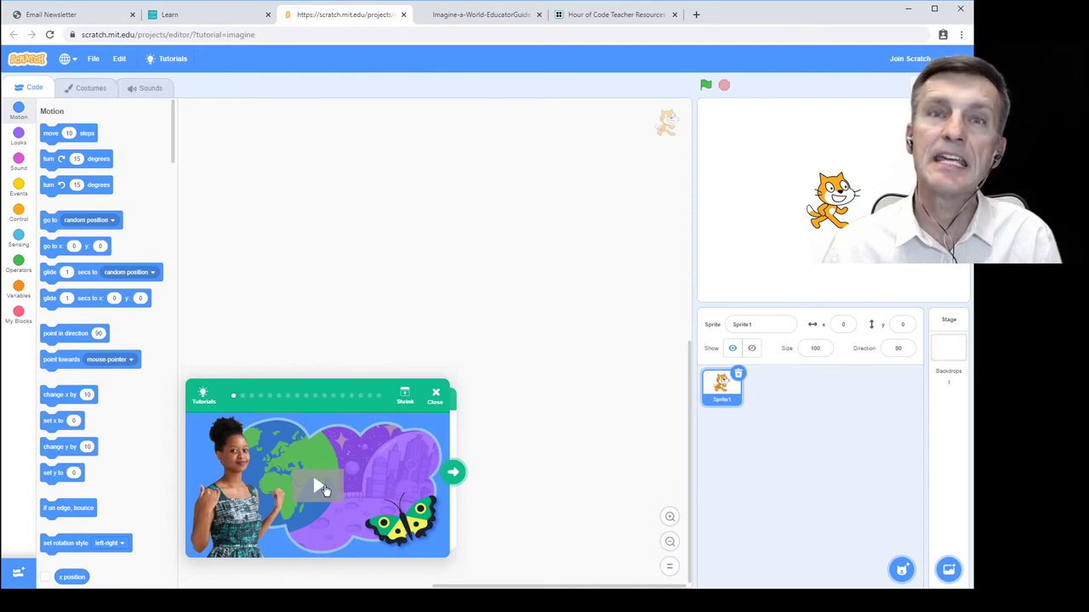
pyautogui.click(314, 487)
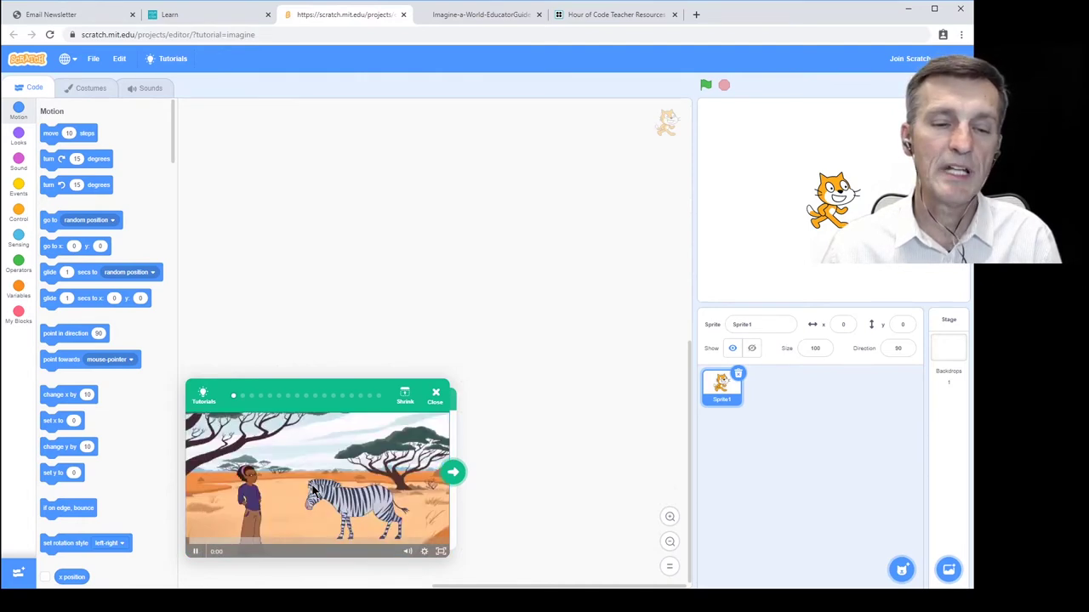
pyautogui.click(194, 554)
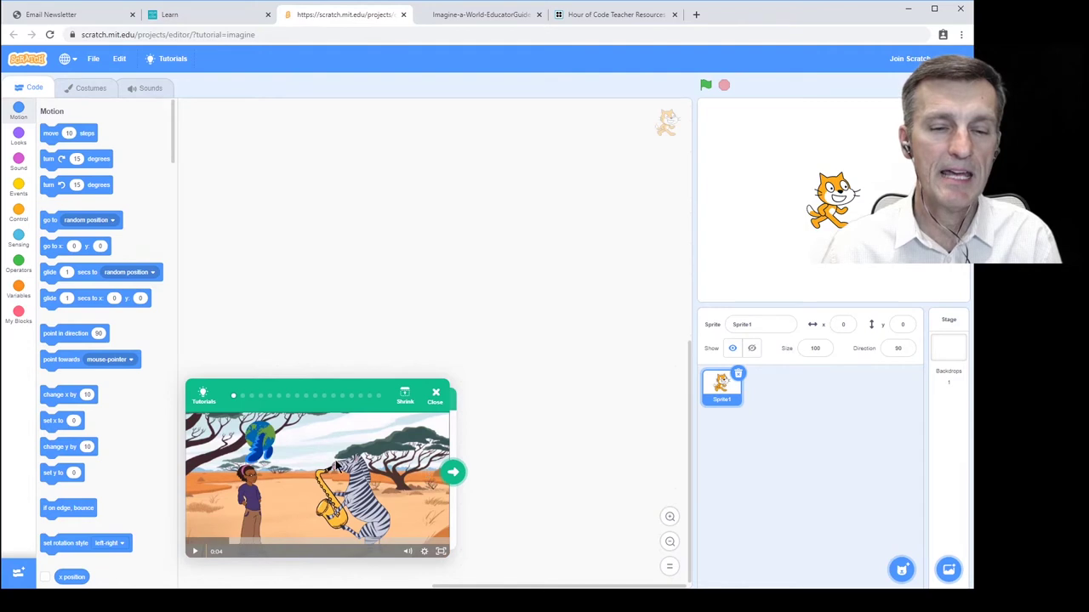
pyautogui.click(454, 473)
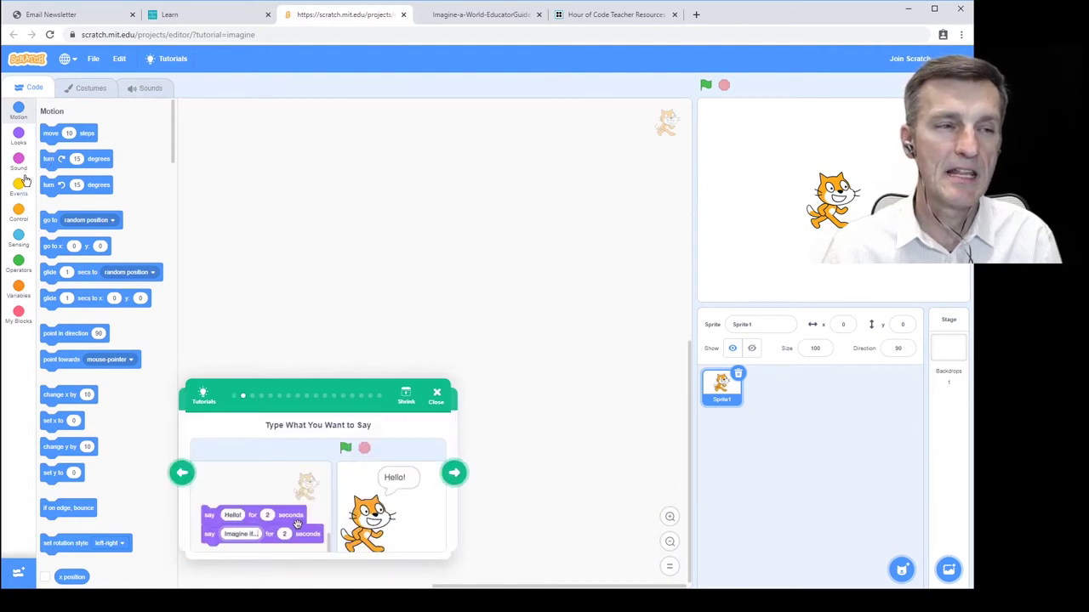
# - Add and run a Looks 'say Hello! for 2 seconds' block, ending on the green-flag step
pyautogui.click(18, 136)
pyautogui.moveTo(49, 128); pyautogui.dragTo(233, 184)
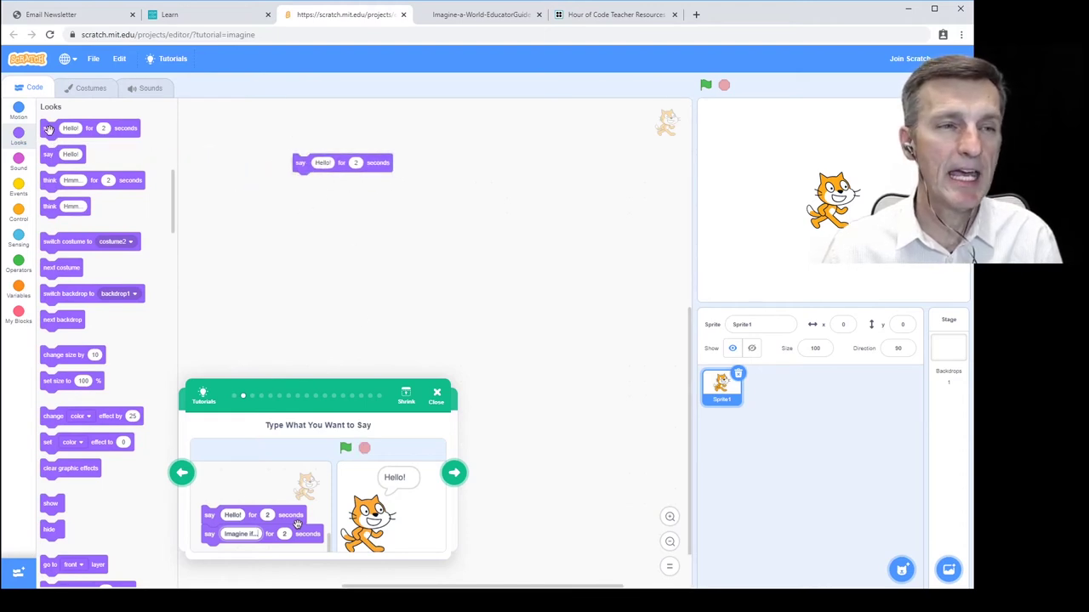
pyautogui.click(307, 162)
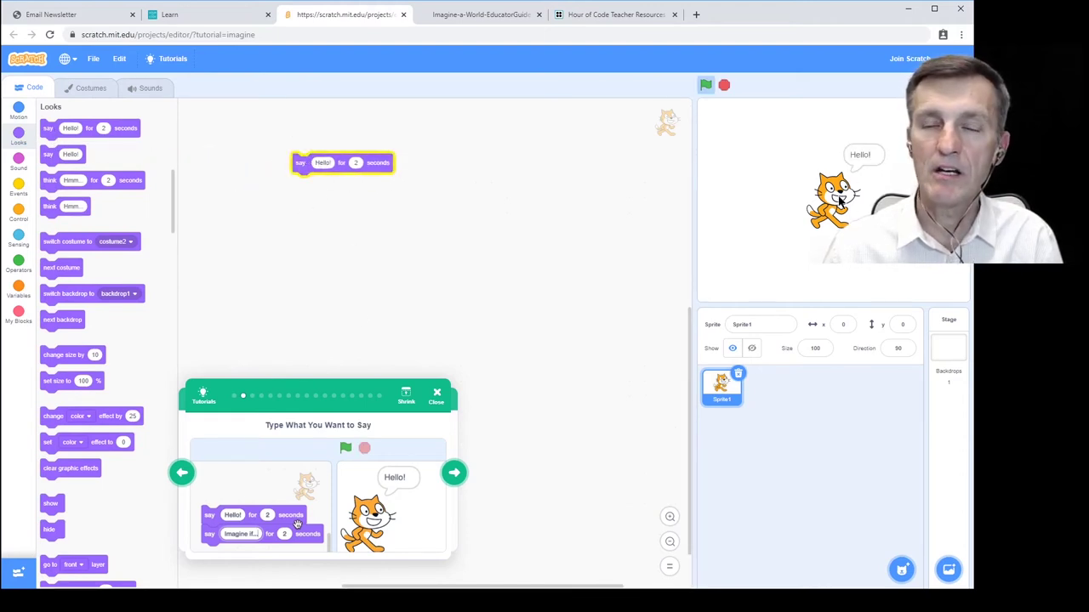
pyautogui.click(459, 475)
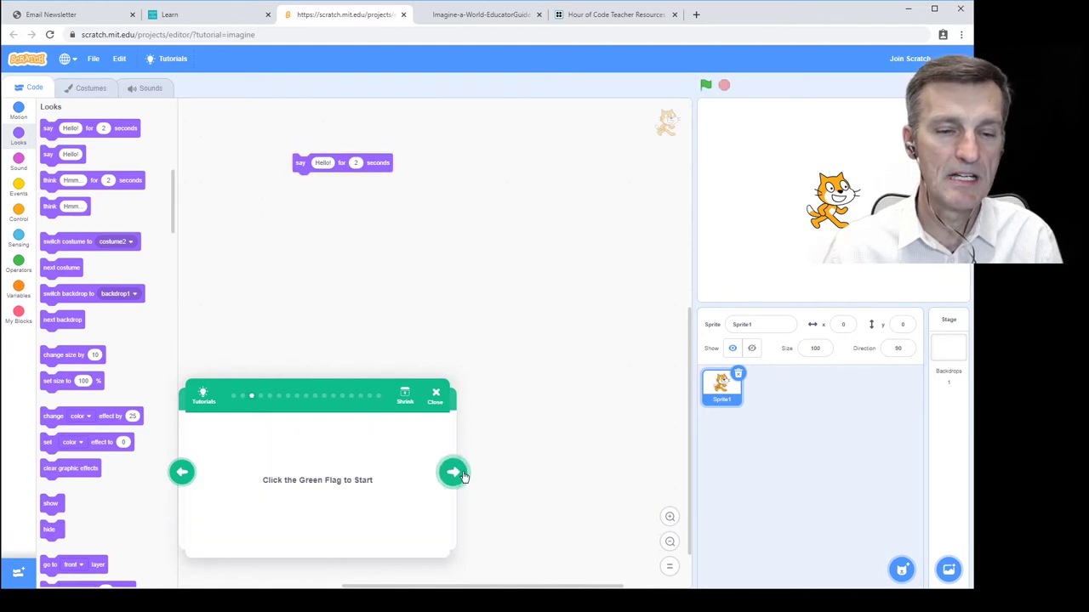
pyautogui.click(454, 473)
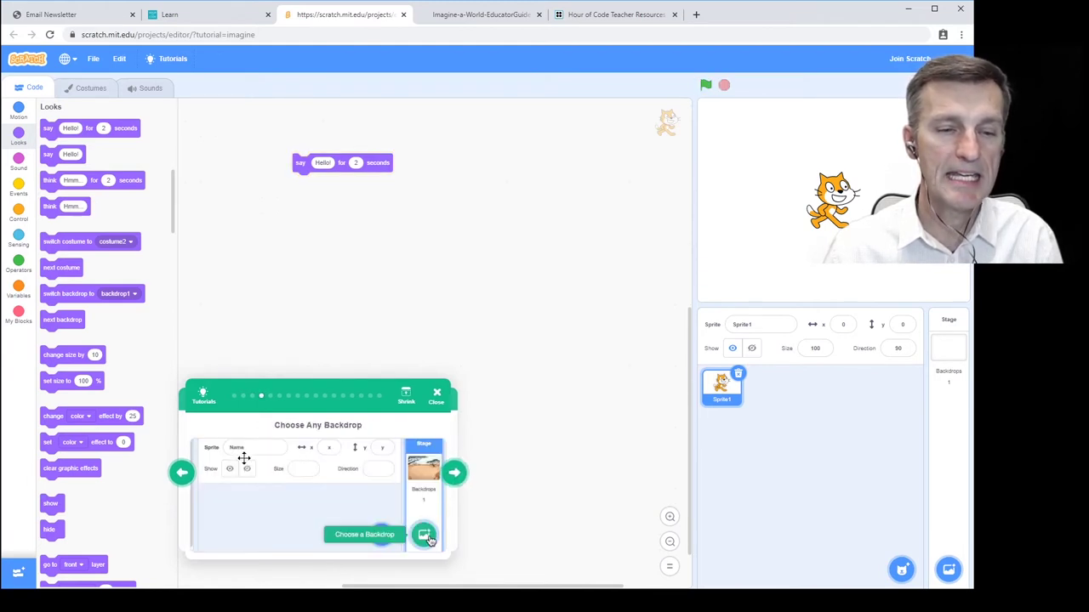
pyautogui.click(182, 473)
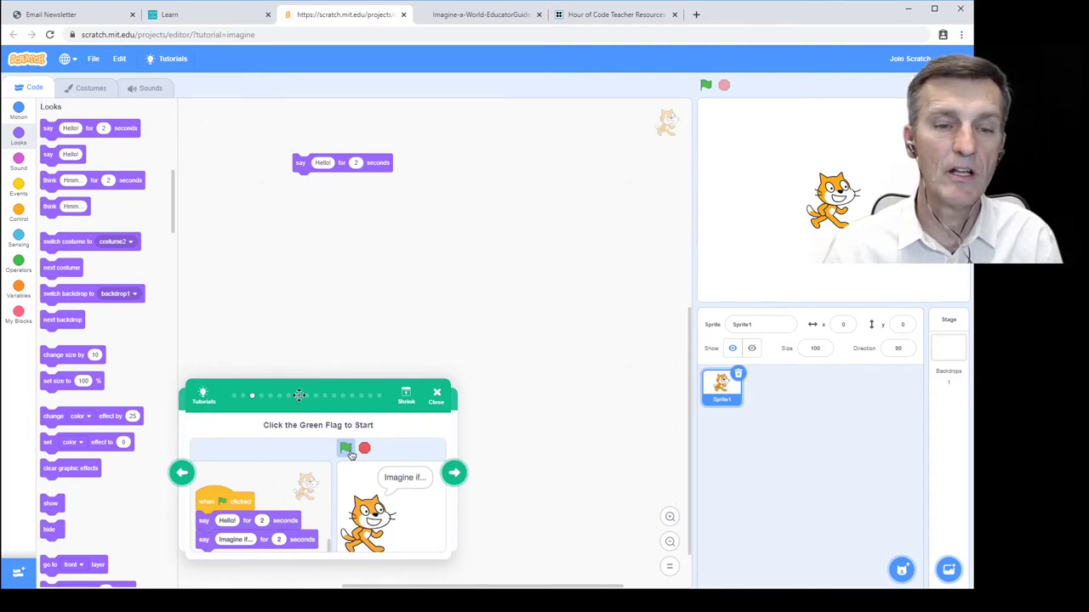
# - Collapse and re-expand the tutorial card, then browse the Motion, Sound and Events blocks
pyautogui.click(407, 398)
pyautogui.click(404, 396)
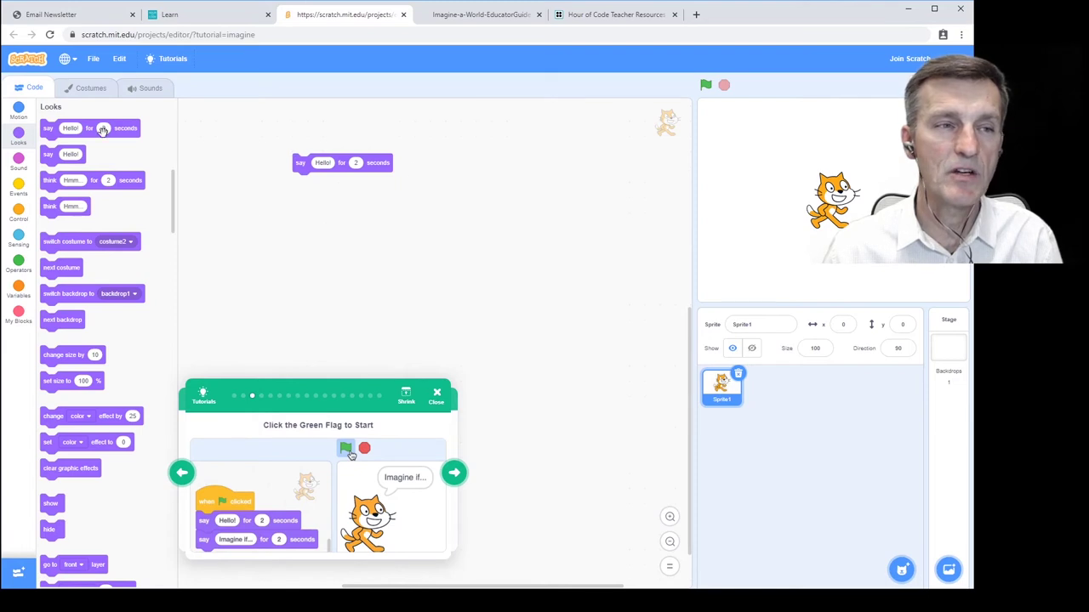
pyautogui.click(19, 110)
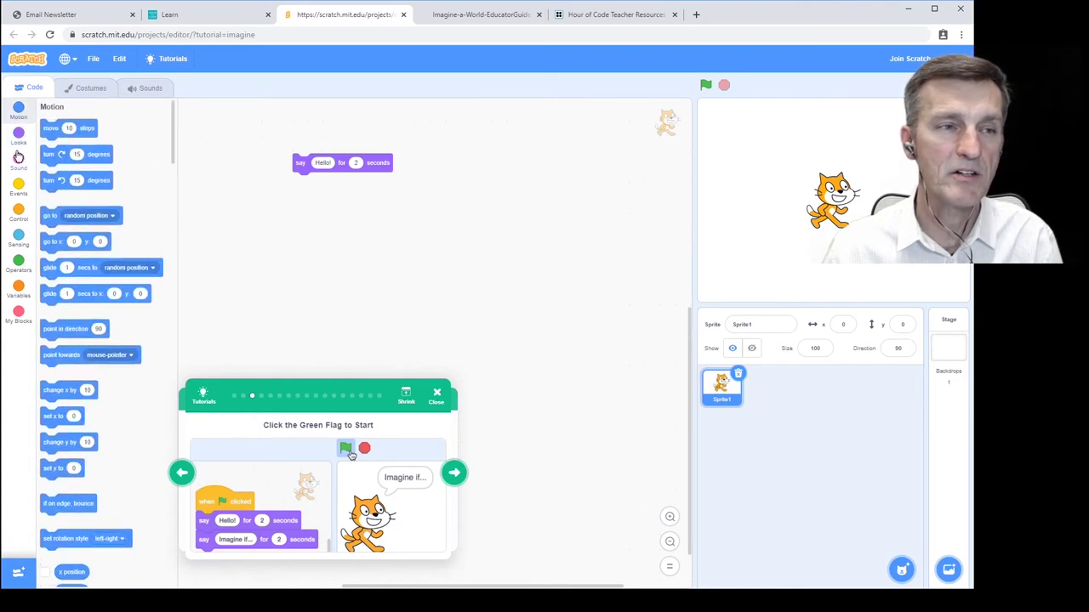
pyautogui.click(19, 158)
pyautogui.click(20, 186)
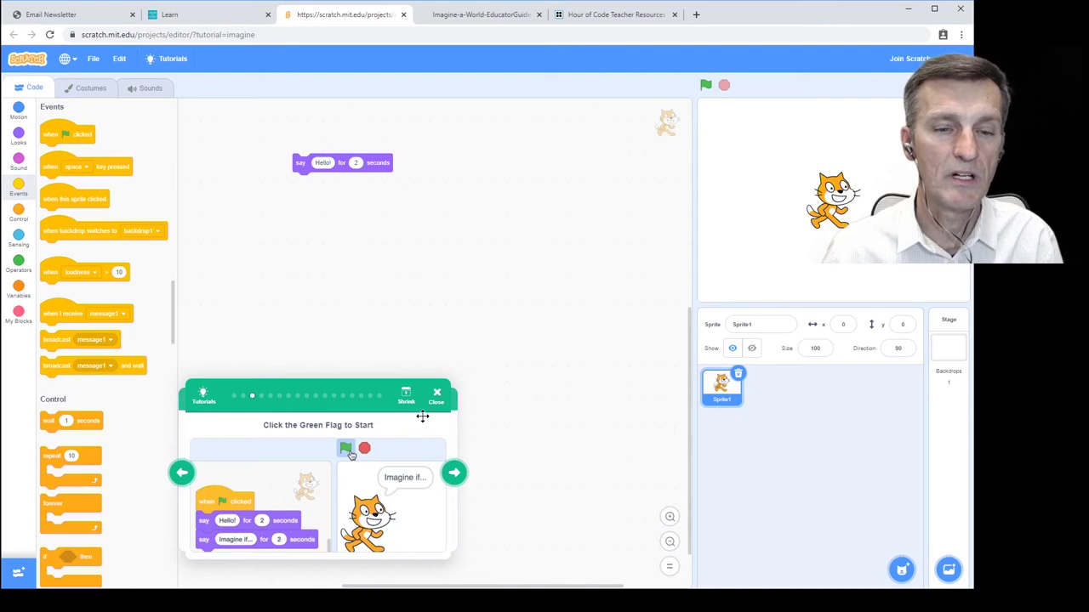
# - Cycle through the educator guide and Teacher Resources tabs, then dismiss the Imagine a World popup
pyautogui.click(492, 16)
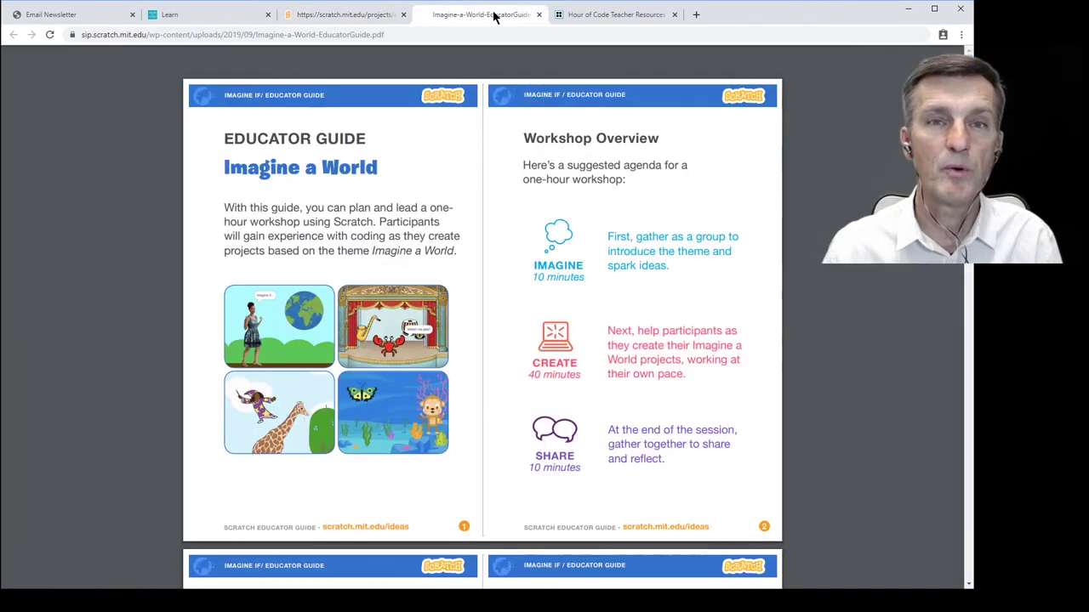
pyautogui.click(607, 16)
pyautogui.click(202, 17)
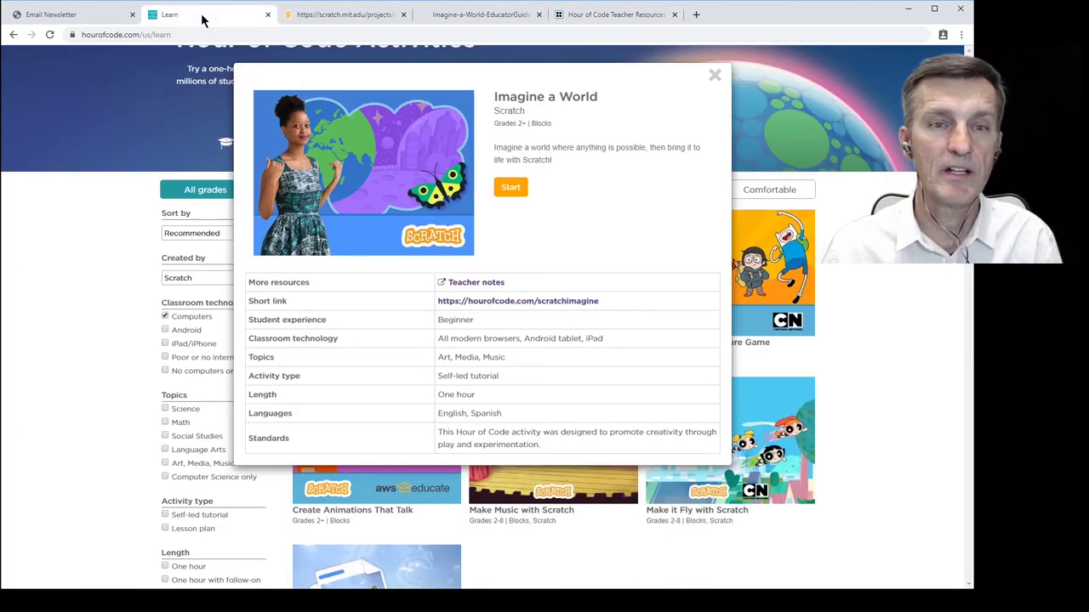
pyautogui.click(718, 76)
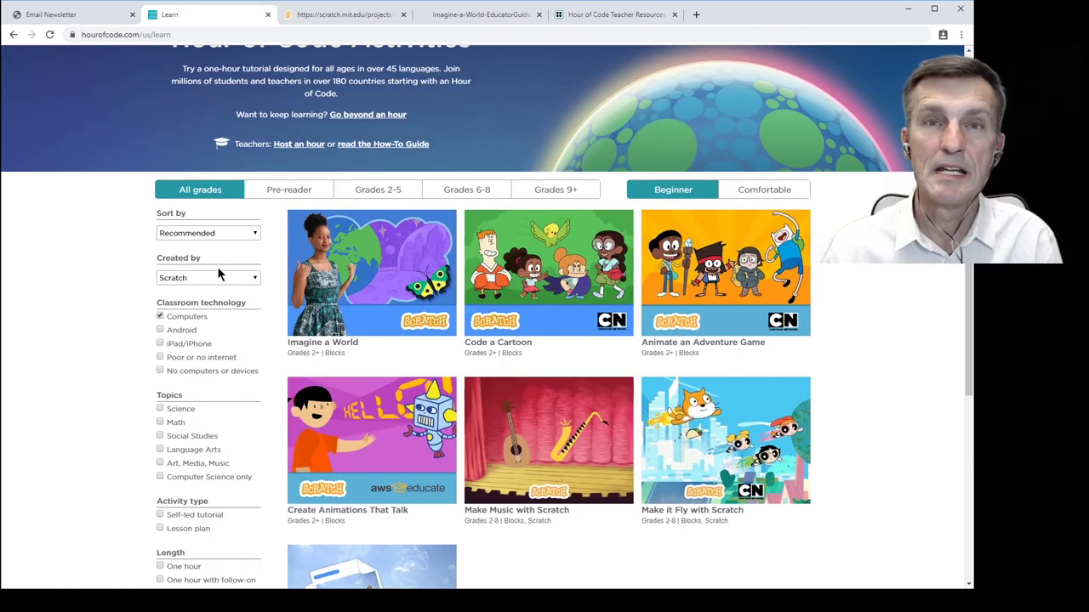